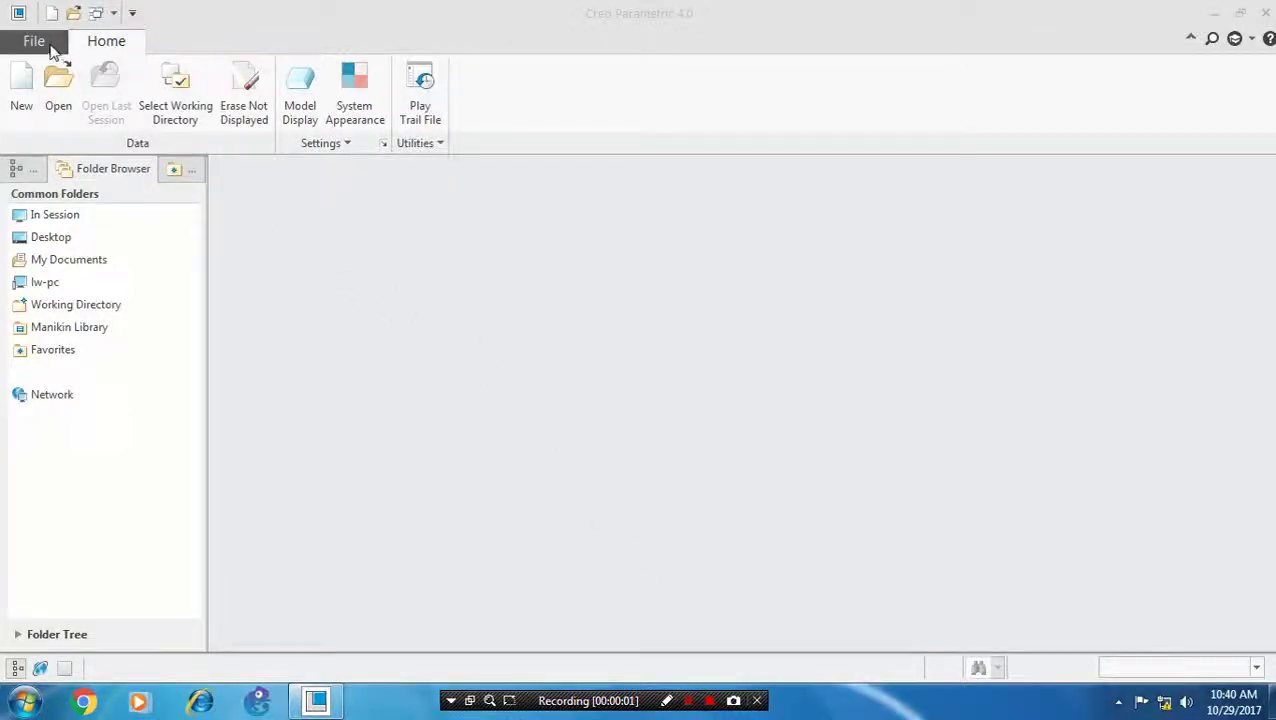
Create a new solid part prt0002 using the mmns_part_solid template instead of the default.
click(45, 42)
click(51, 75)
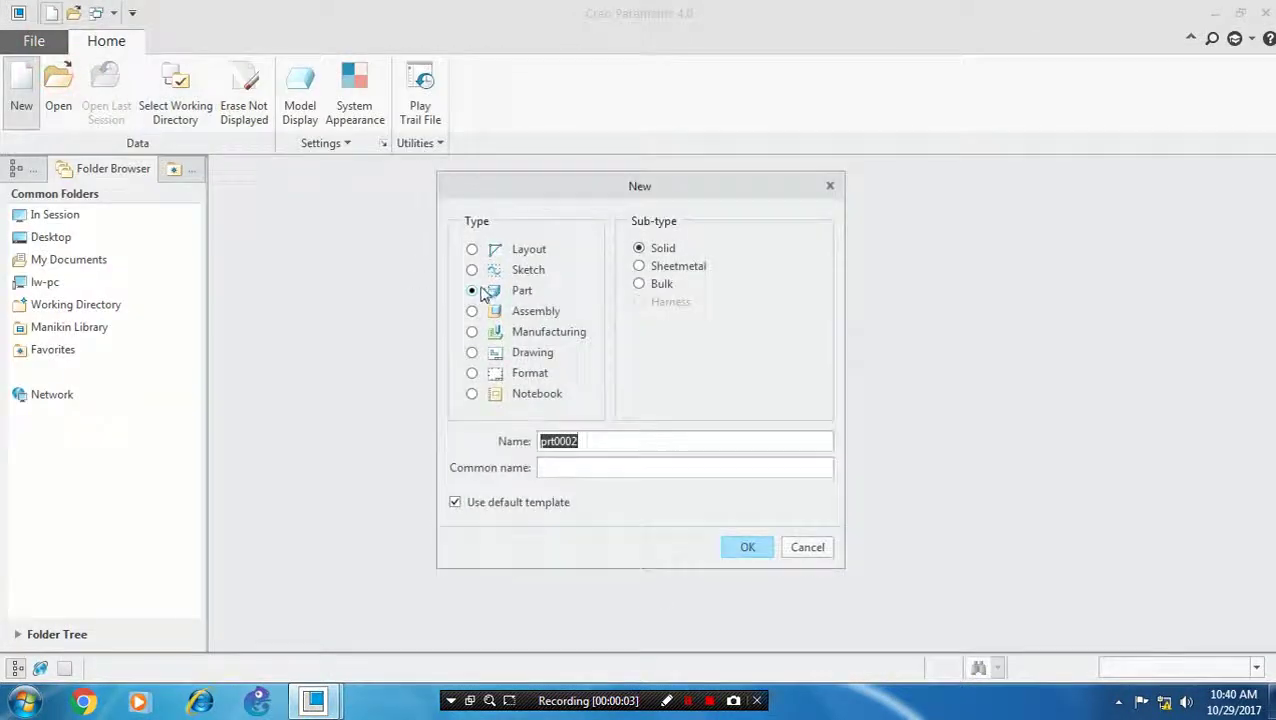
click(455, 502)
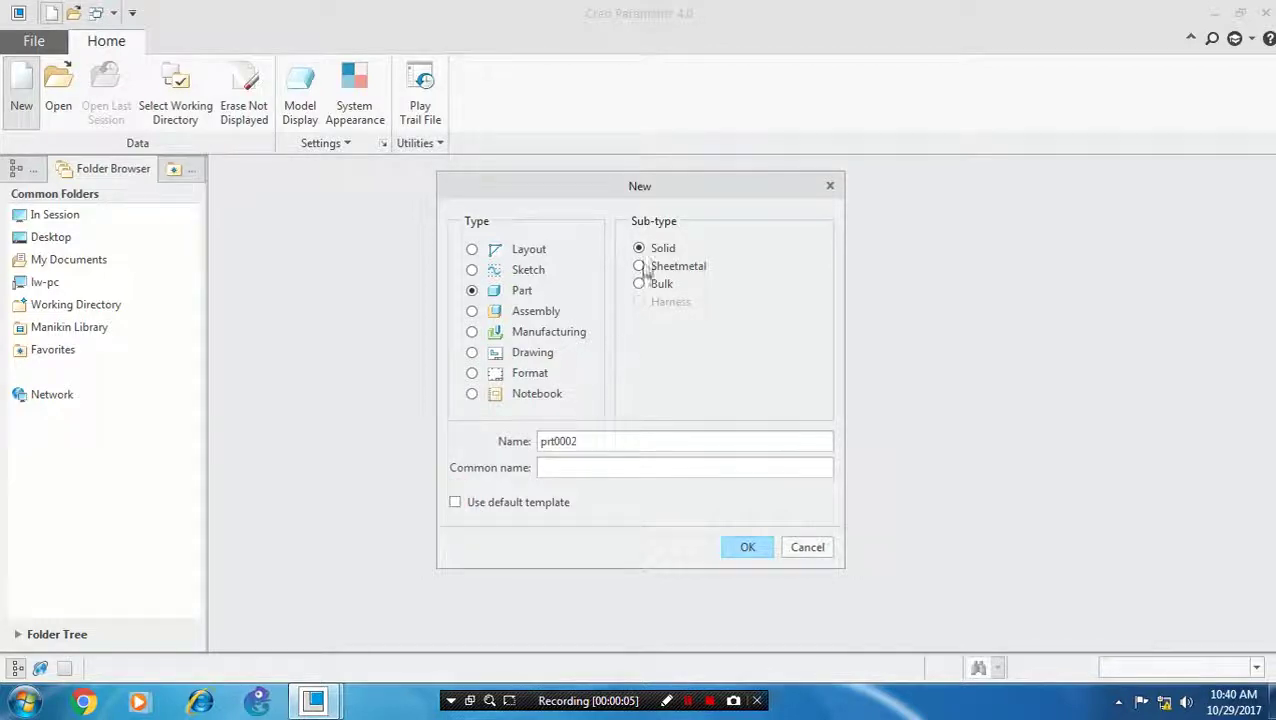
click(746, 548)
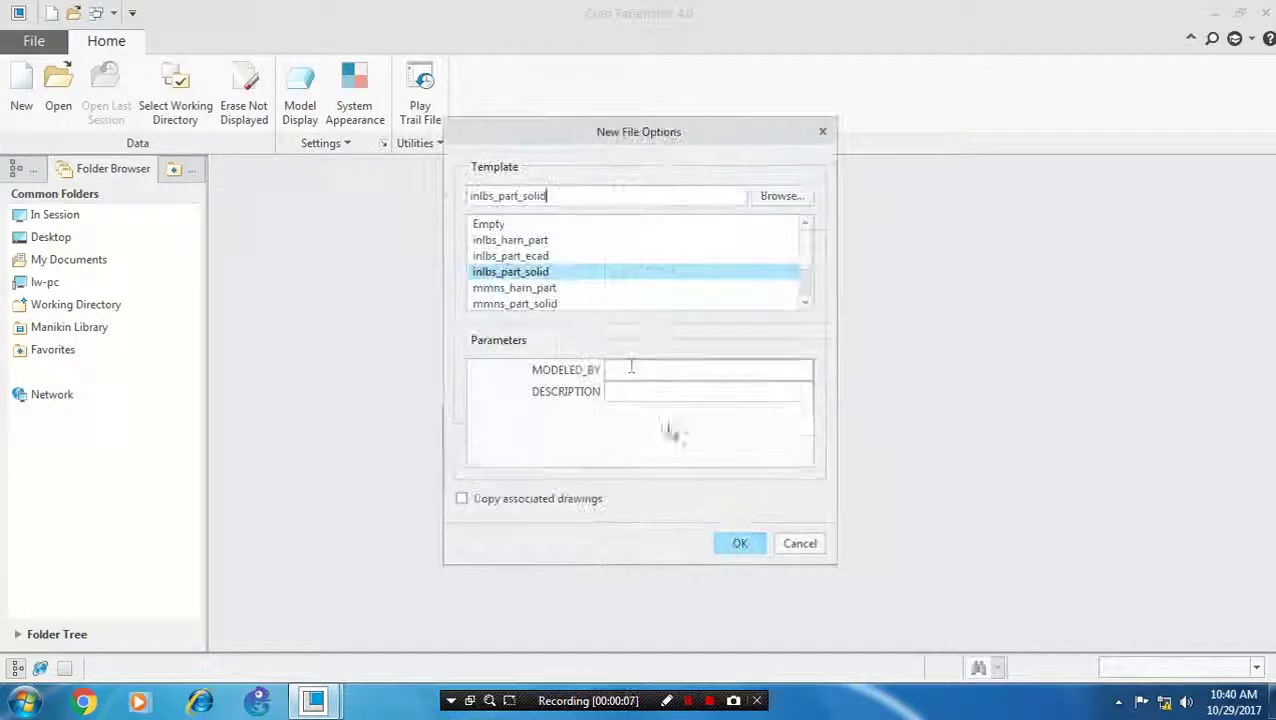
click(518, 303)
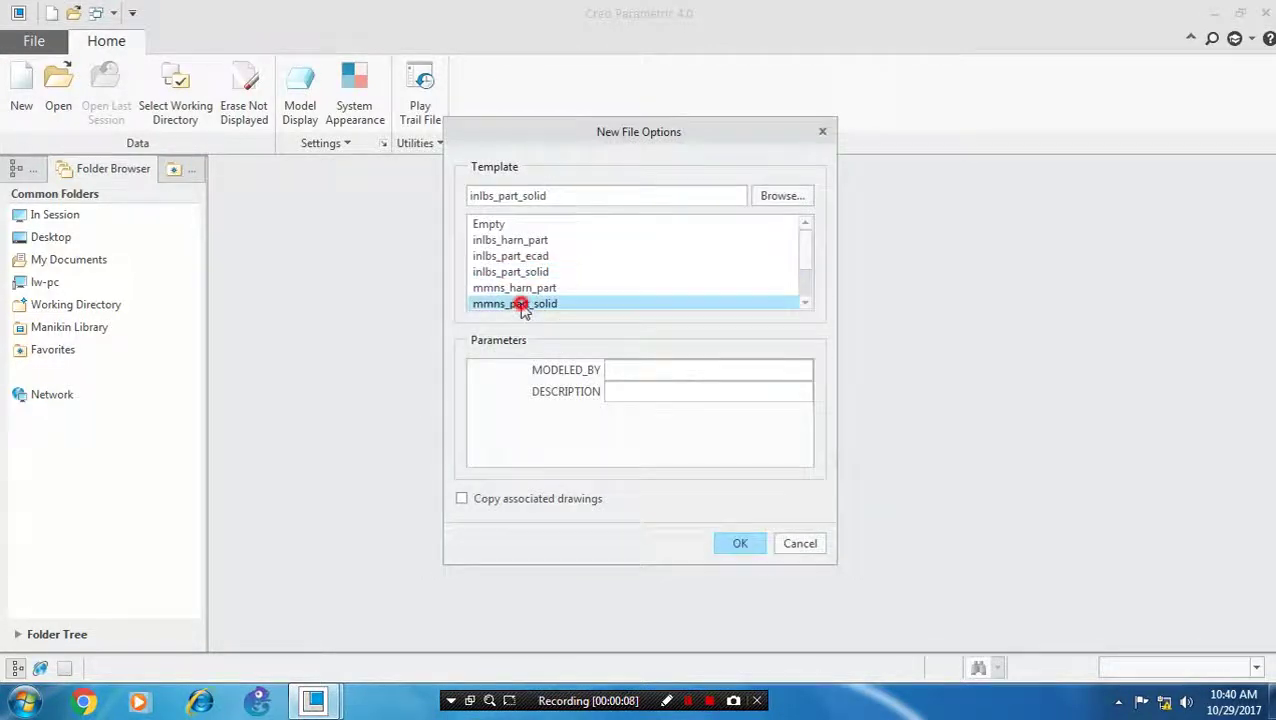
Open the new part and turn on datum plane display.
click(738, 544)
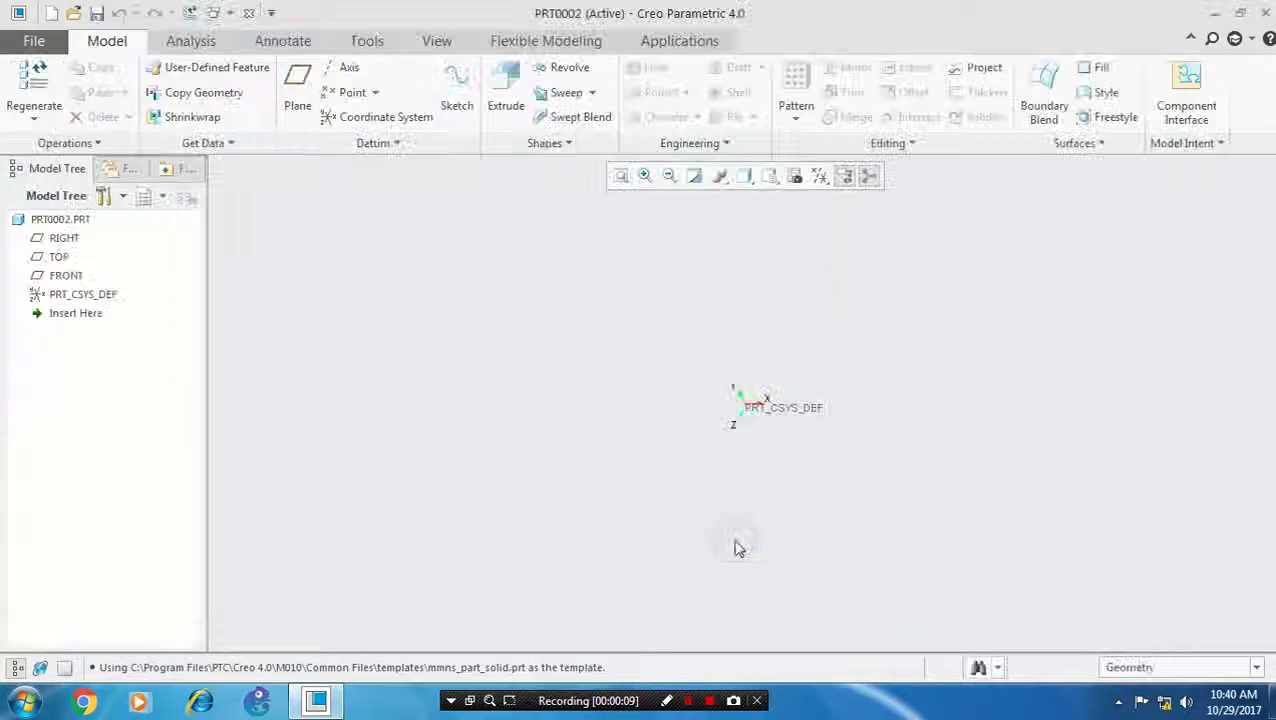
click(820, 178)
click(862, 281)
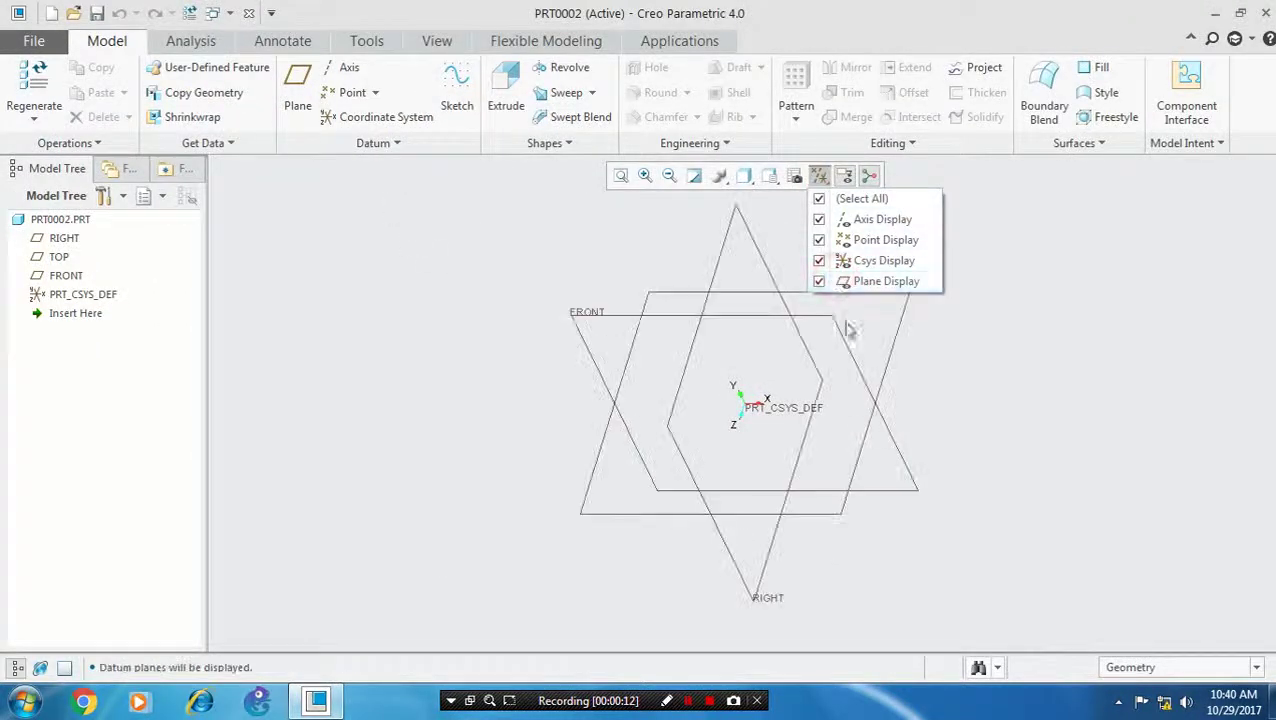
click(971, 364)
Start Sketch 1 on the TOP datum plane with RIGHT as the reference.
click(460, 100)
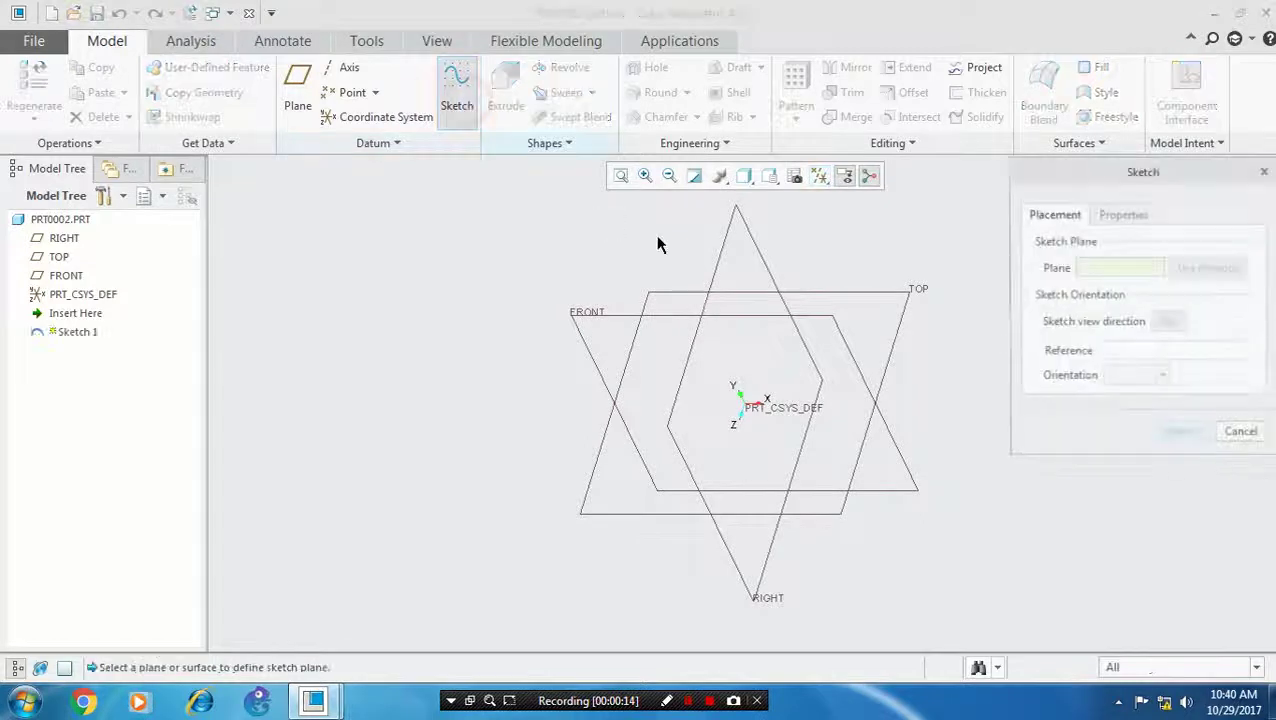
click(826, 293)
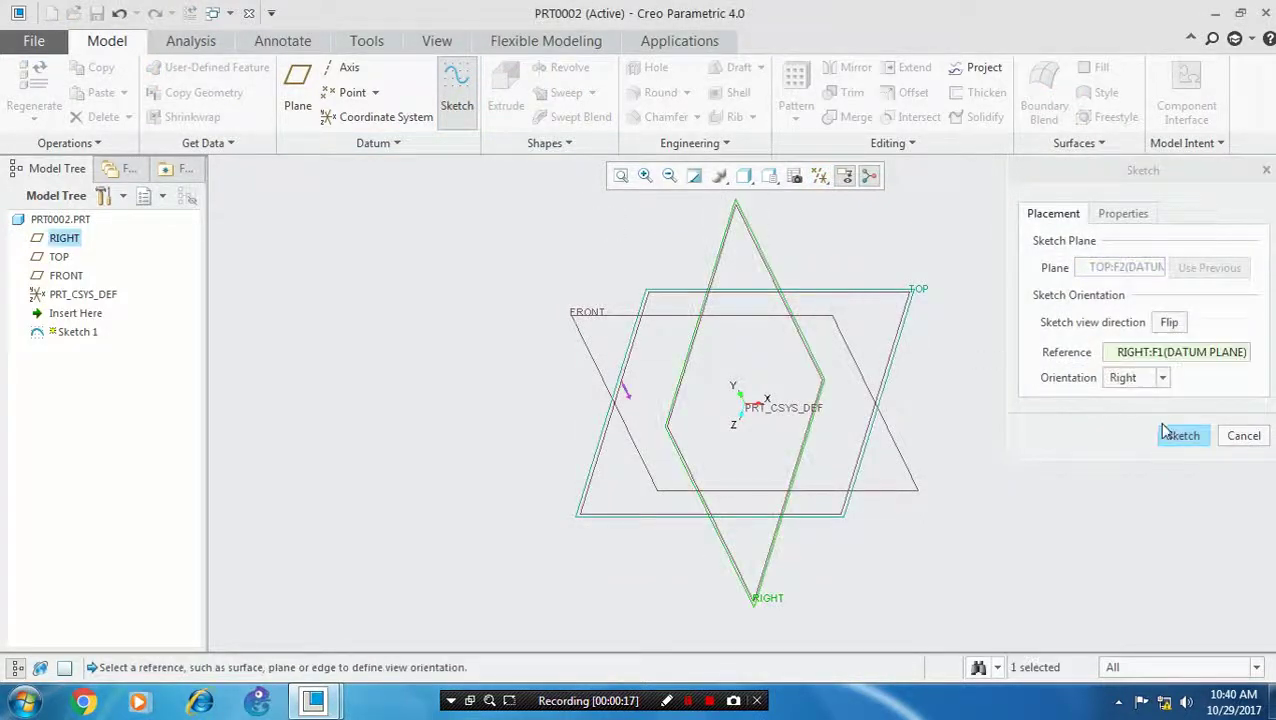
click(1180, 434)
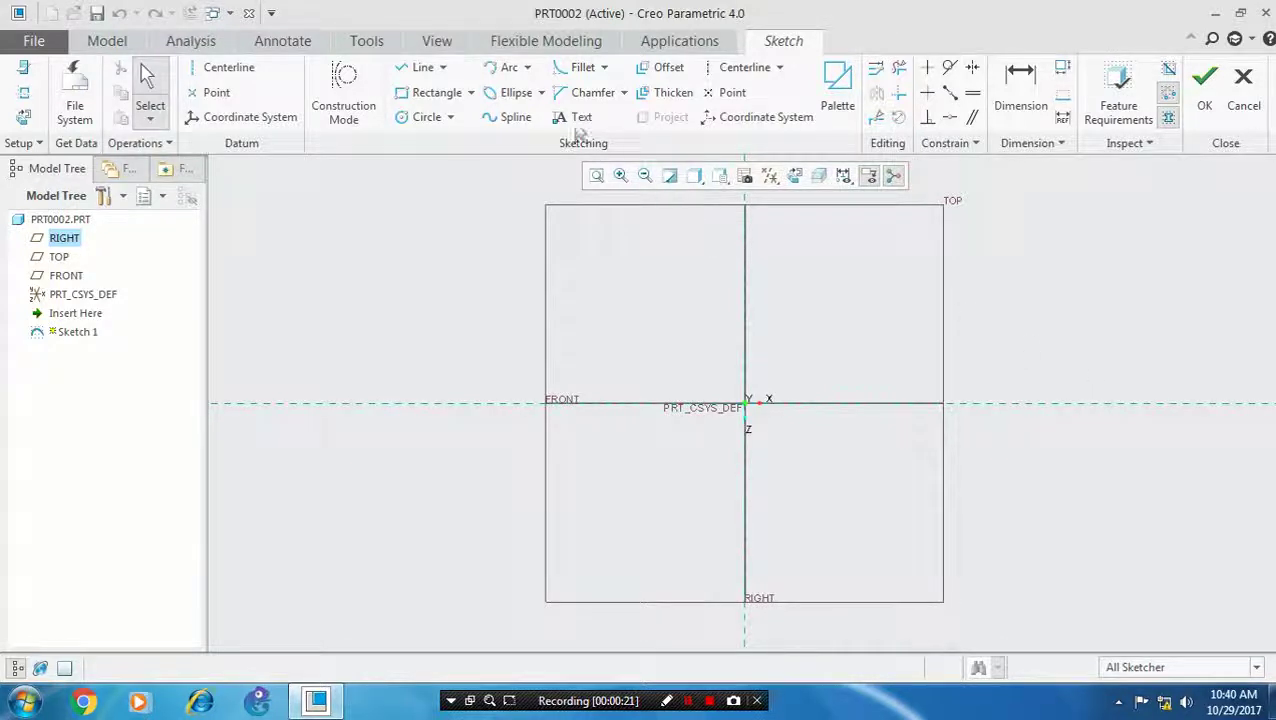
Draw a center-and-point circle at the origin and set its diameter to 450.
click(450, 118)
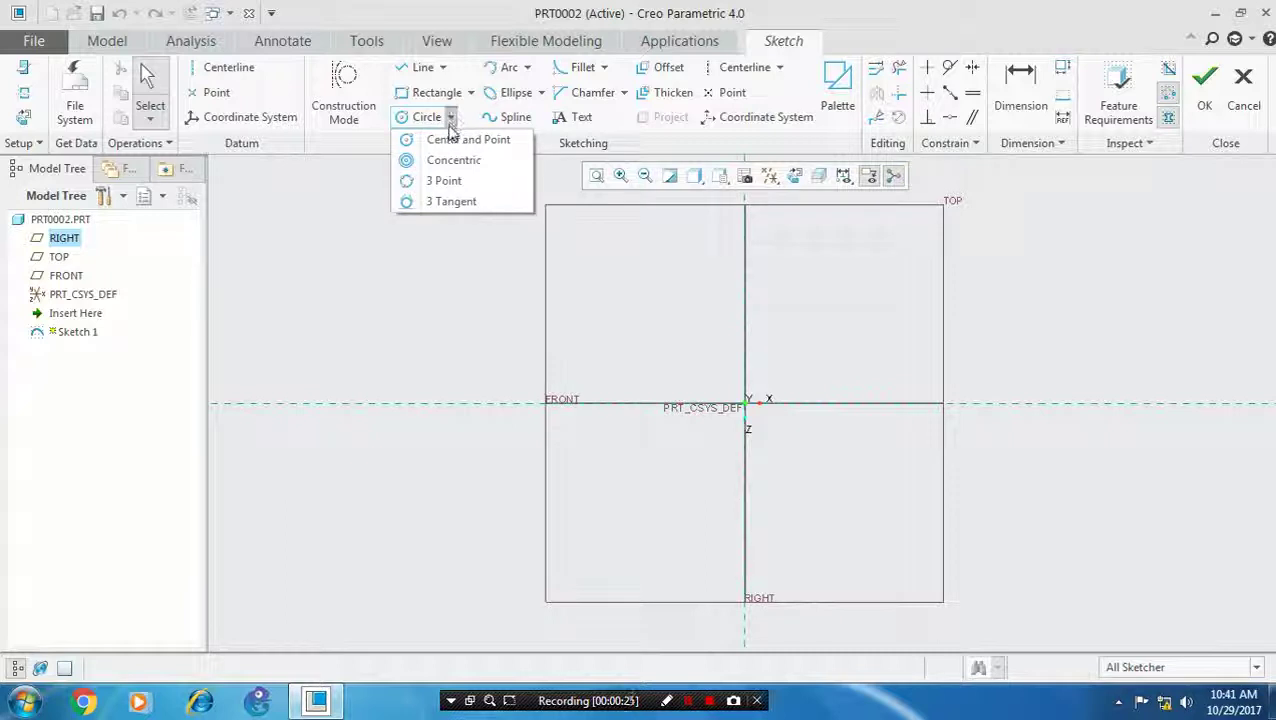
click(446, 139)
click(745, 402)
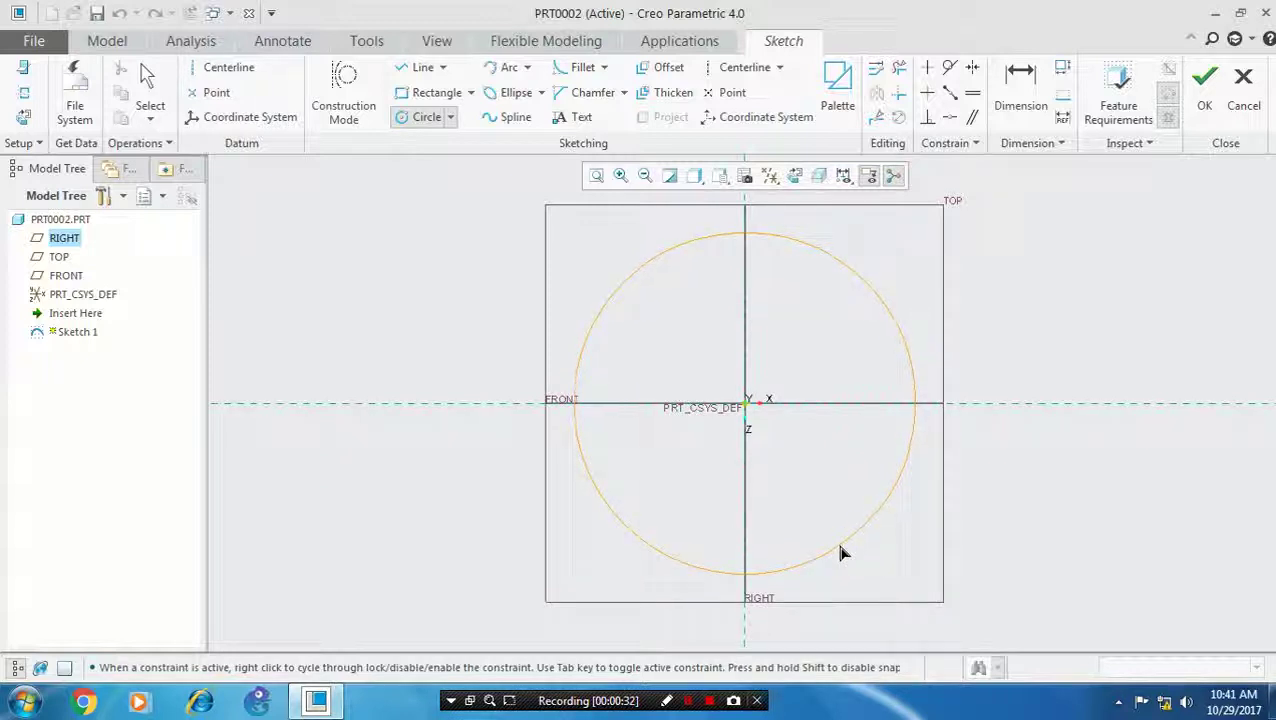
click(840, 545)
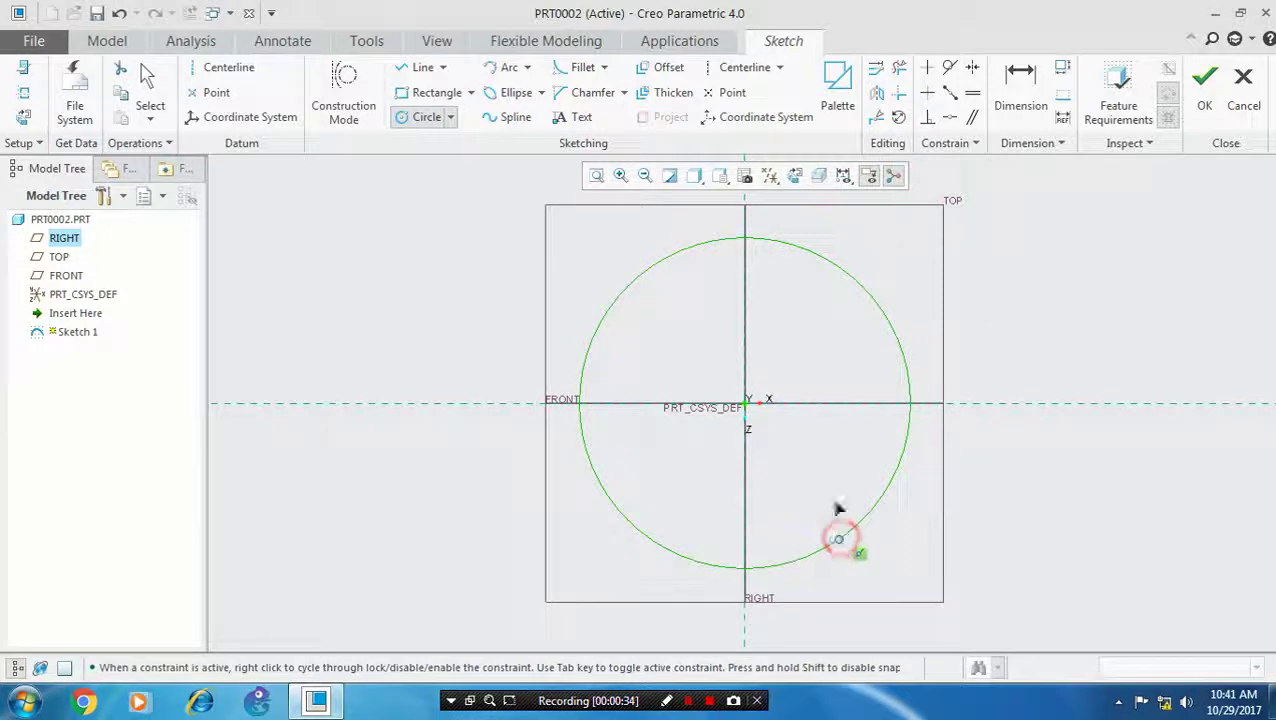
click(746, 402)
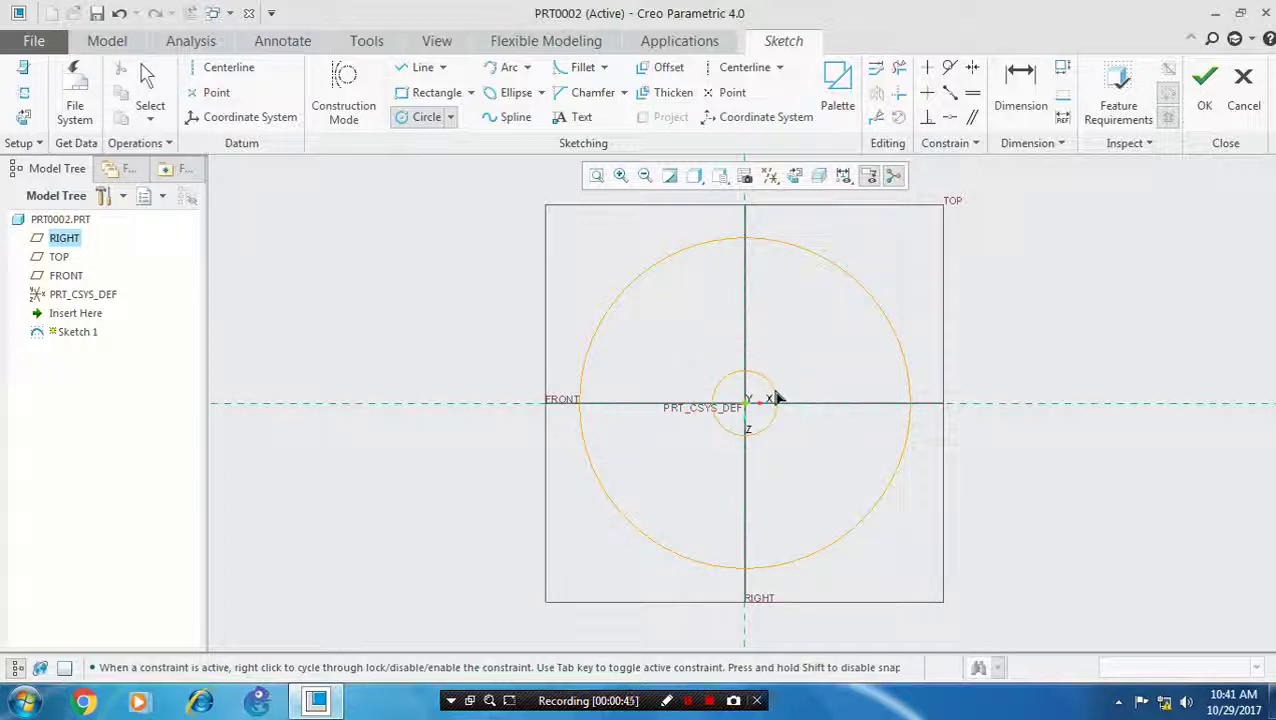
click(1114, 104)
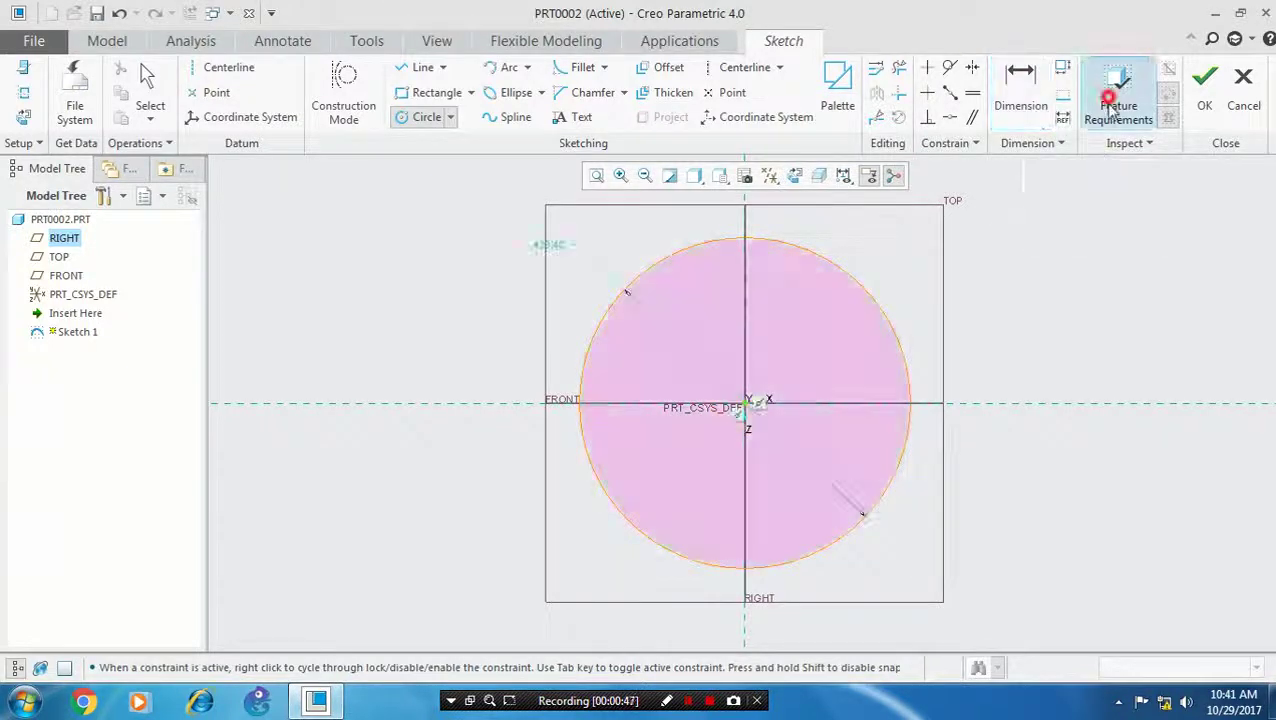
click(640, 438)
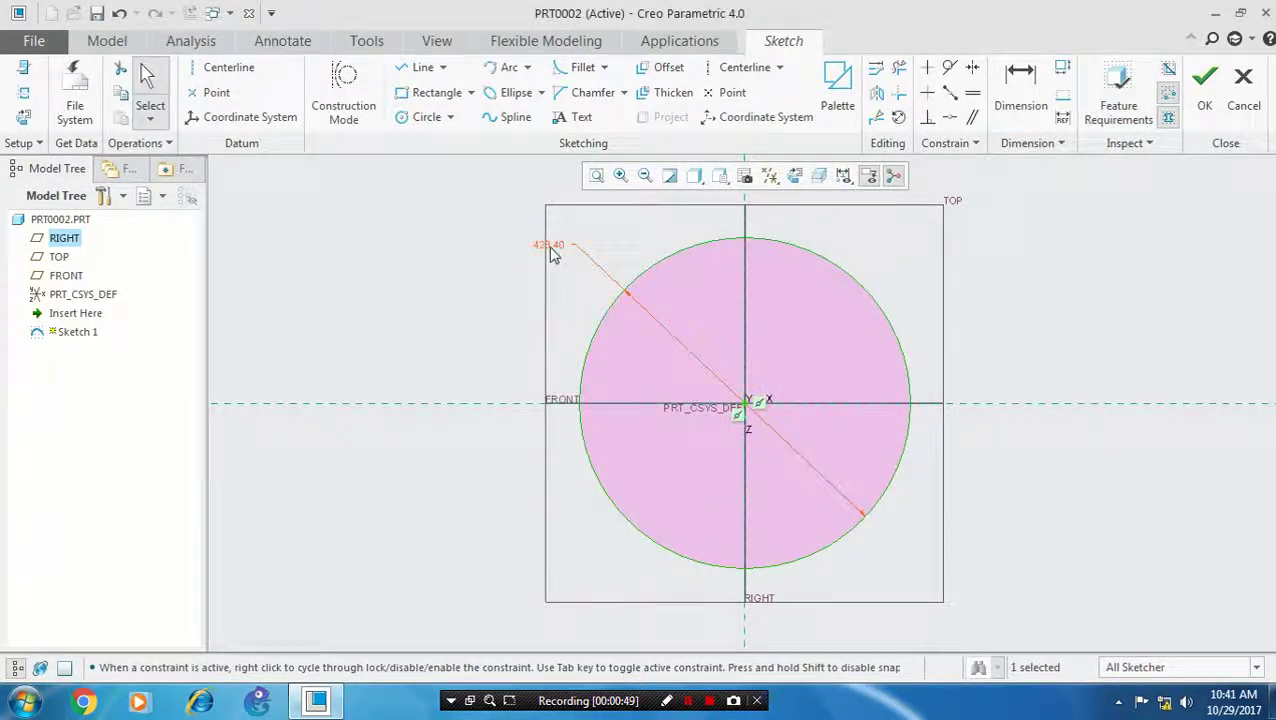
text(450)
key(Return)
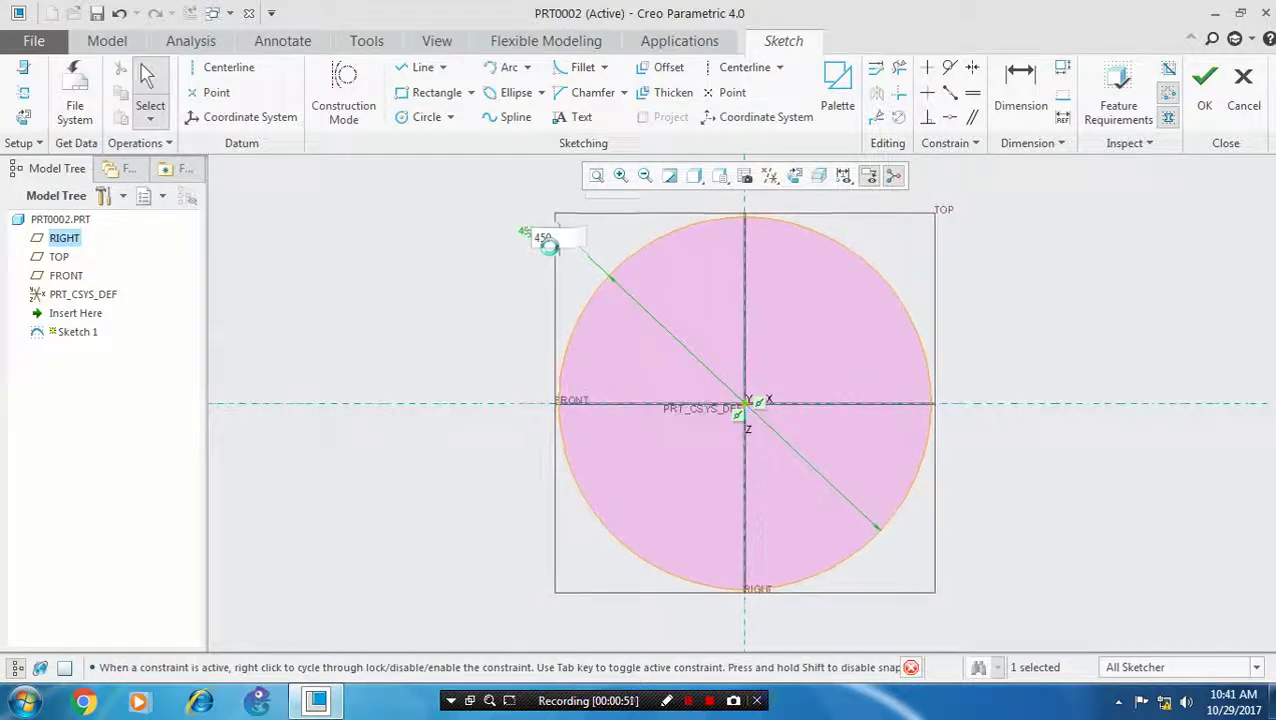
Complete Sketch 1 and extrude the circle to a depth of 300.
click(1204, 78)
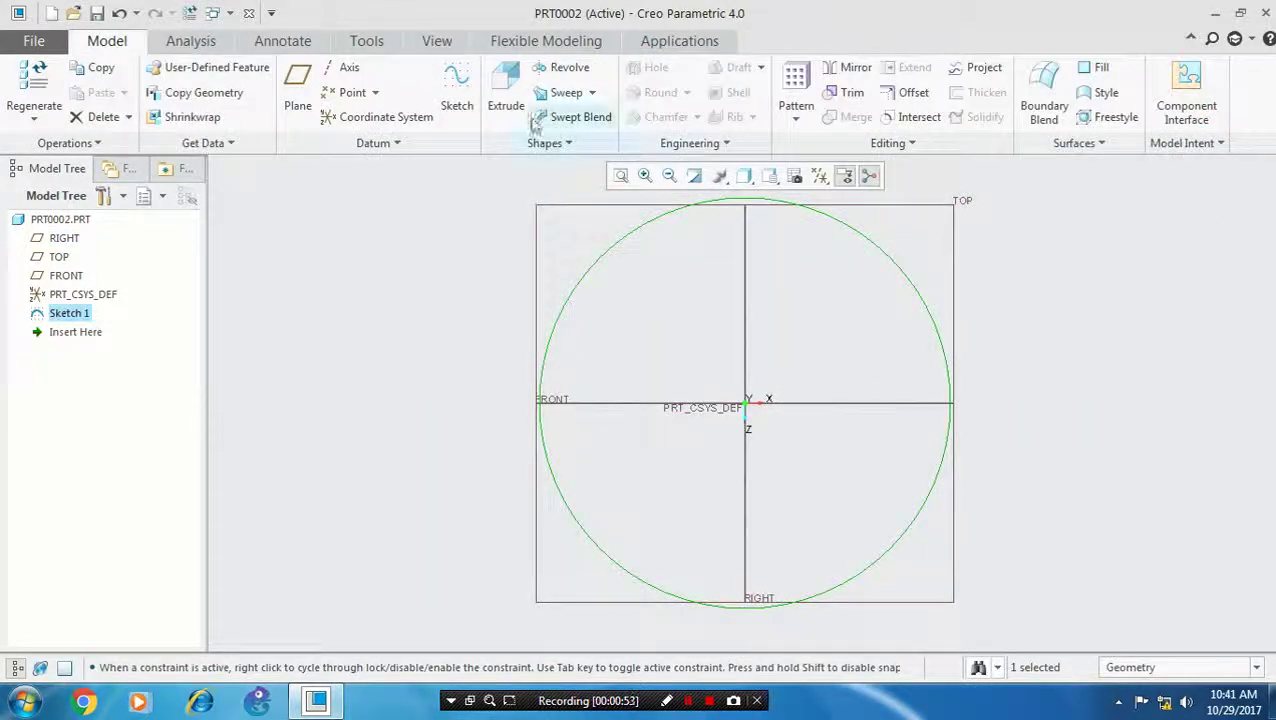
click(505, 100)
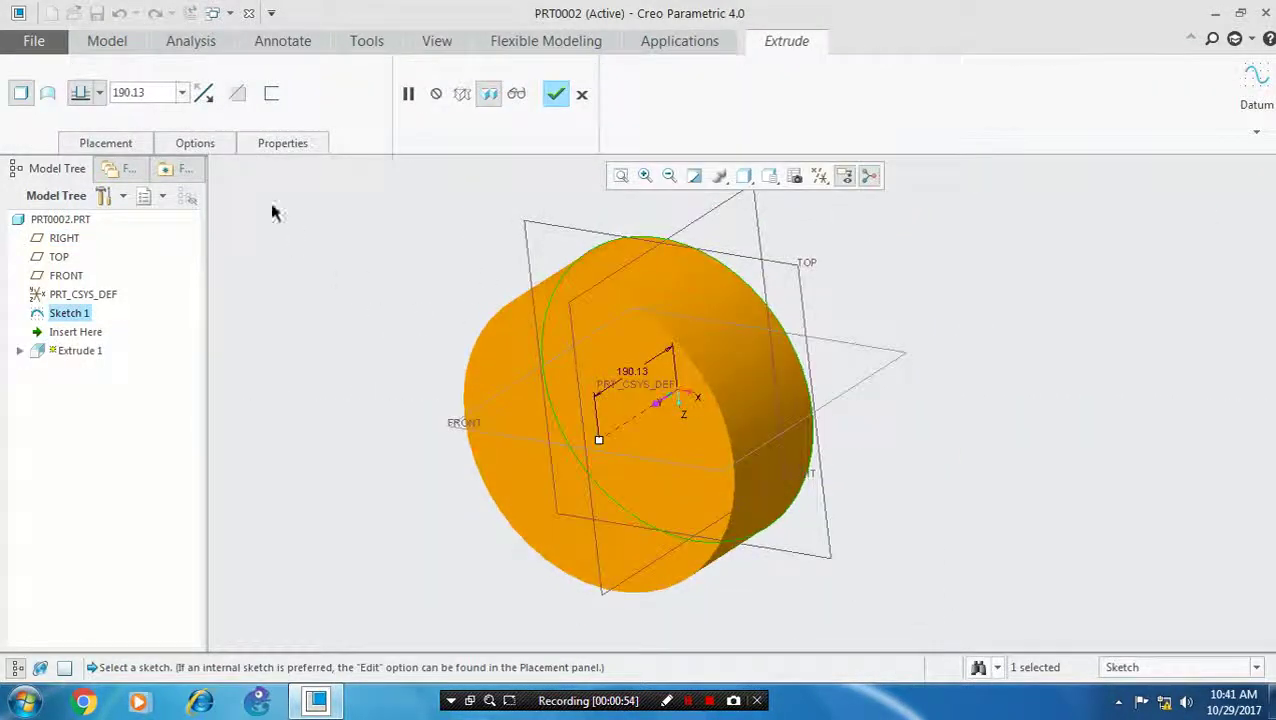
click(155, 96)
text(300)
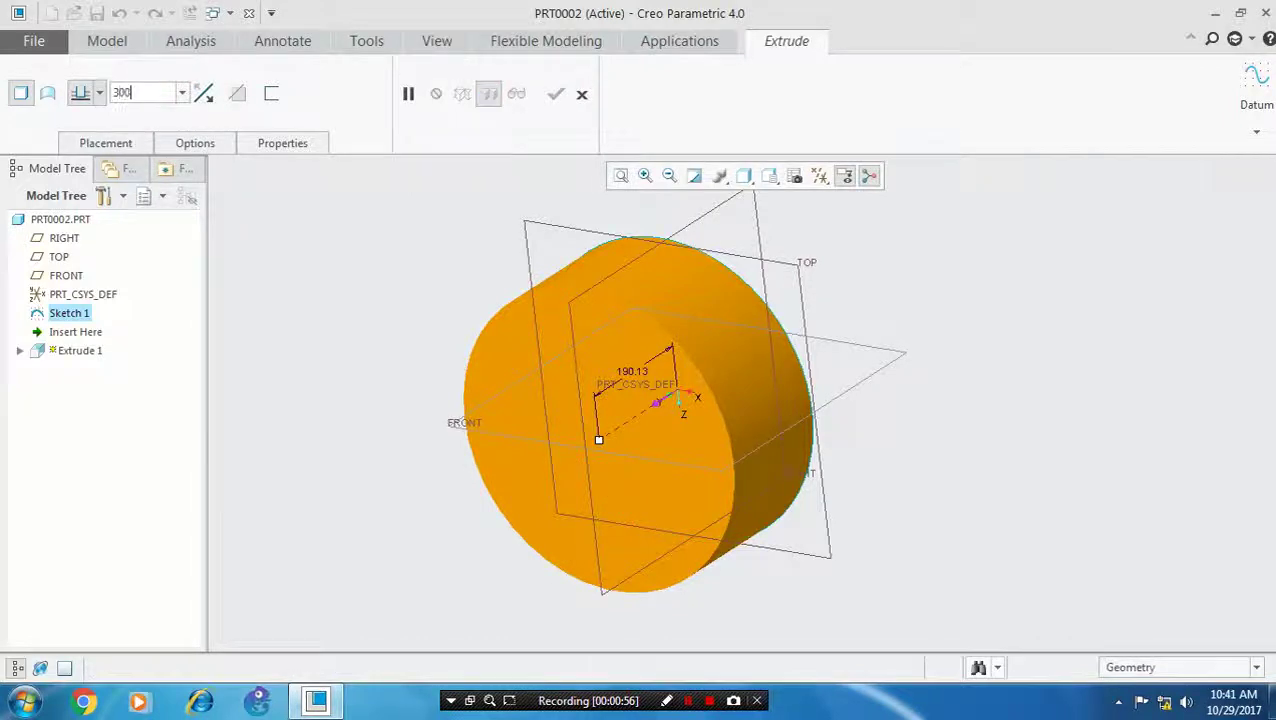
key(Return)
Add a taper to the extrusion, trying 5° and then 10° angles.
click(195, 145)
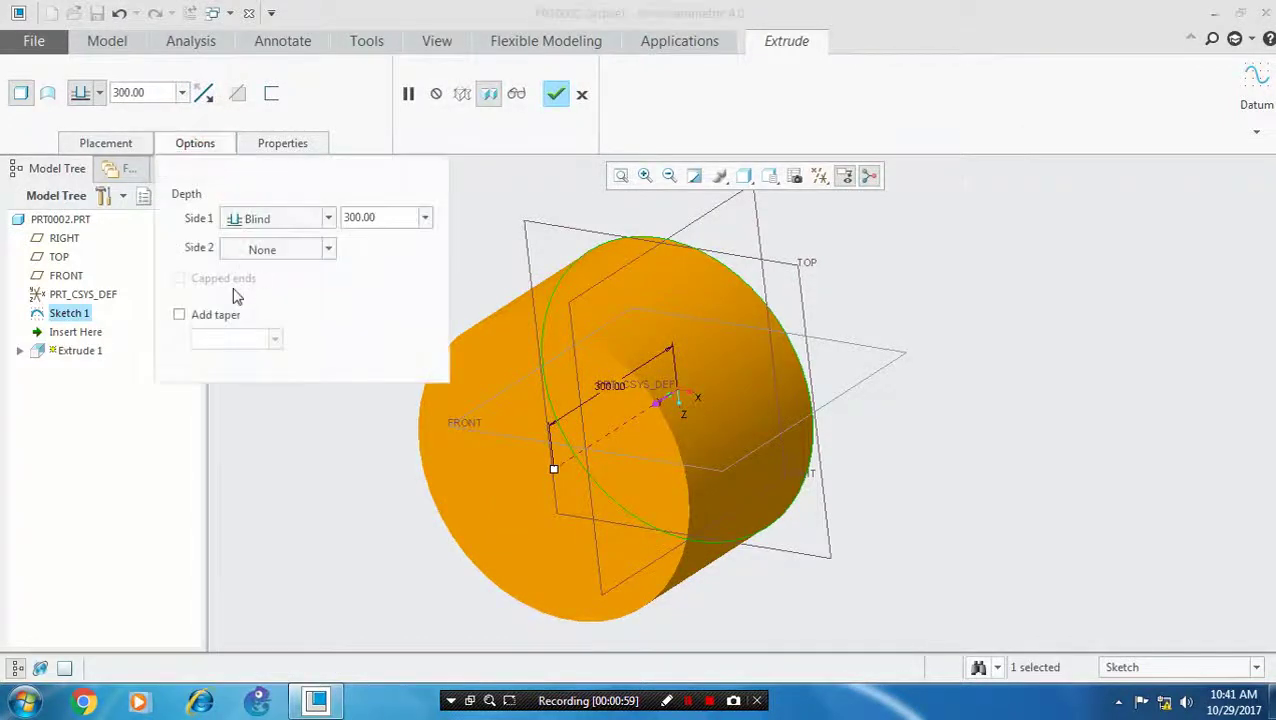
click(179, 314)
double_click(245, 339)
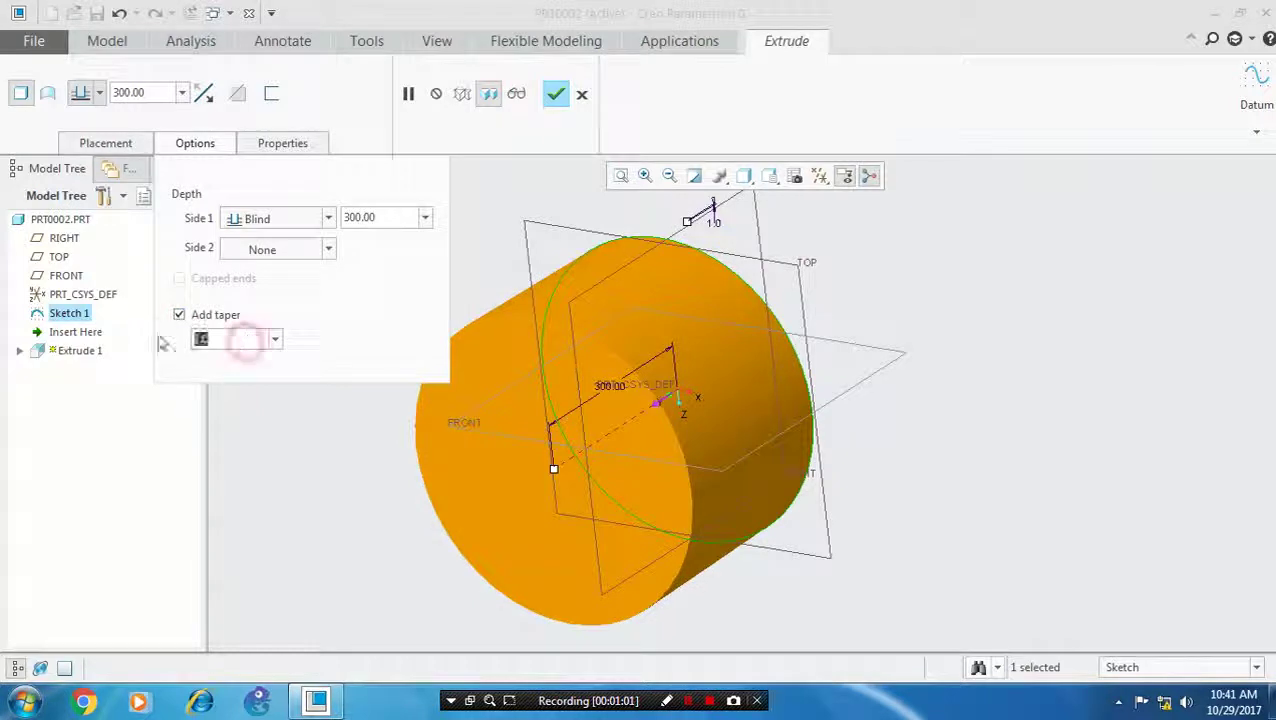
text(5)
key(Return)
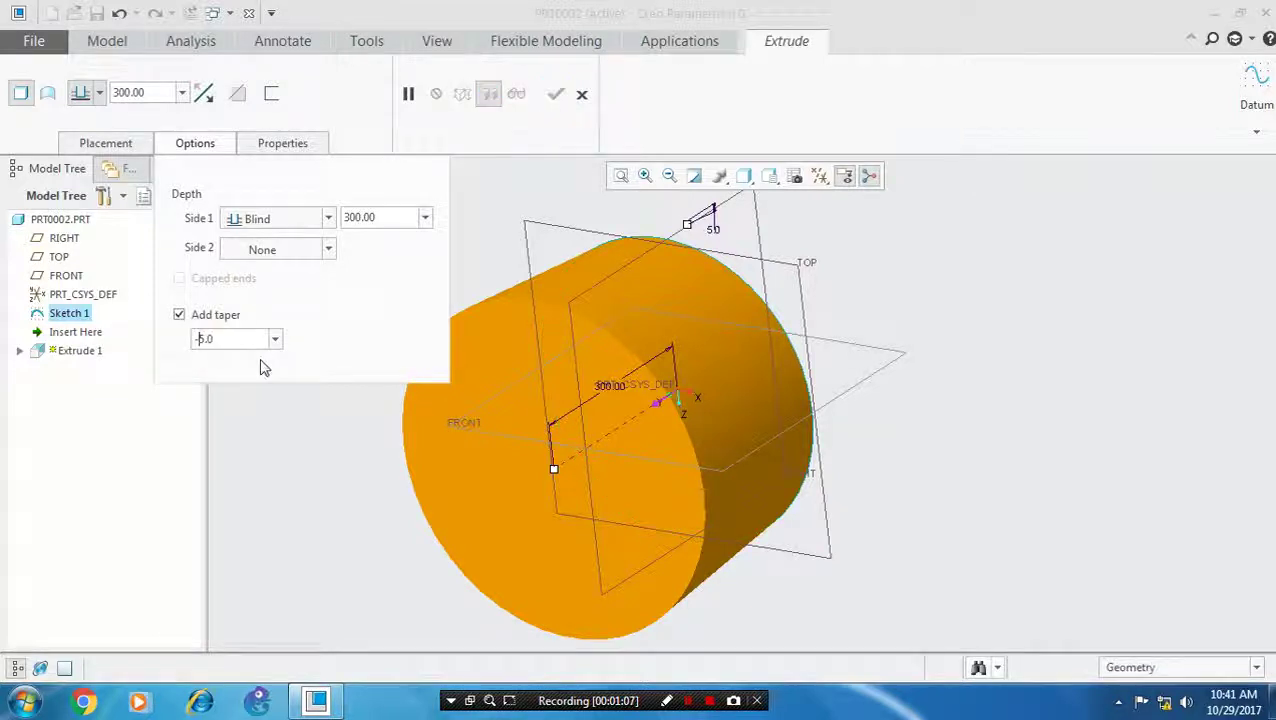
key(BackSpace)
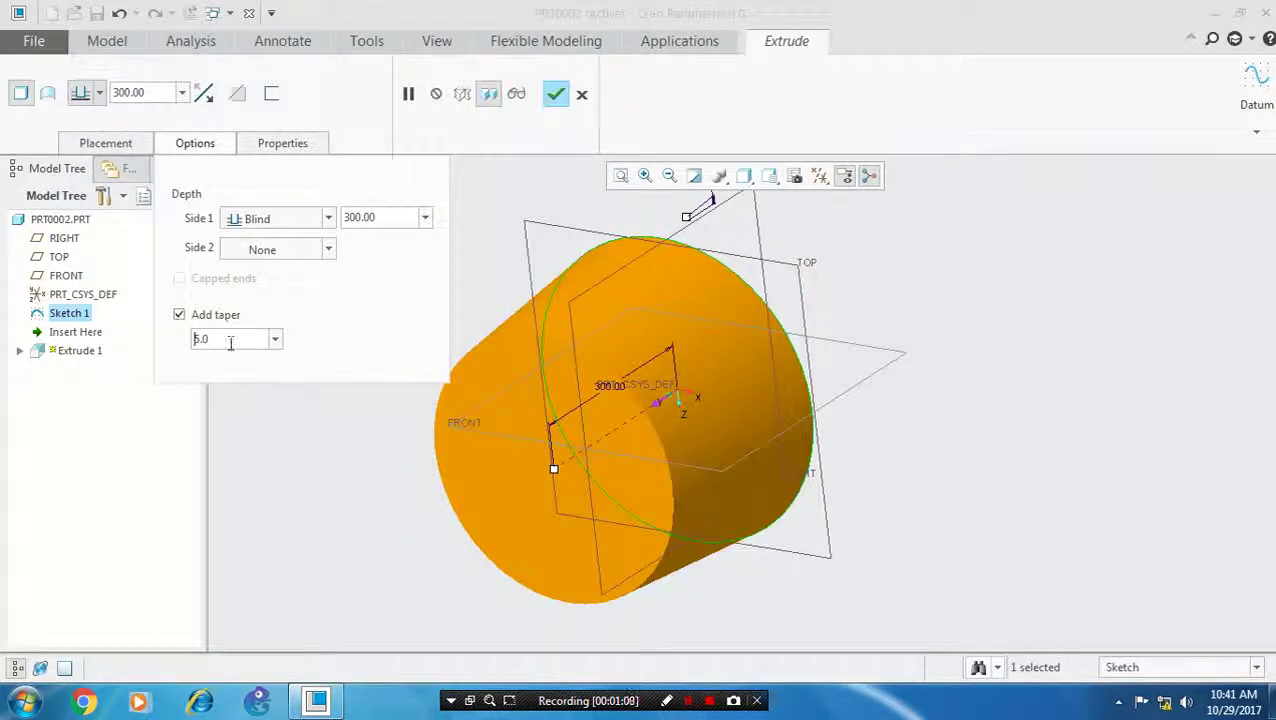
key(shift+End)
text(10)
key(Return)
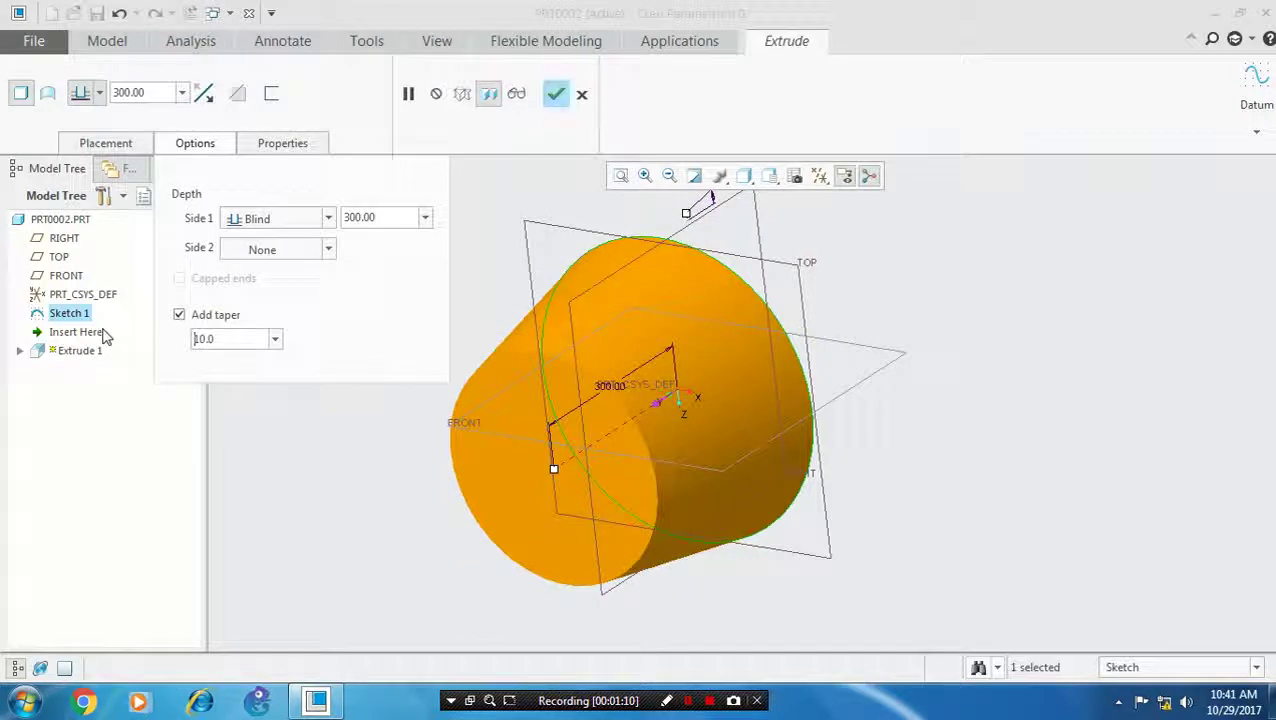
middle_drag(350, 482, 432, 535)
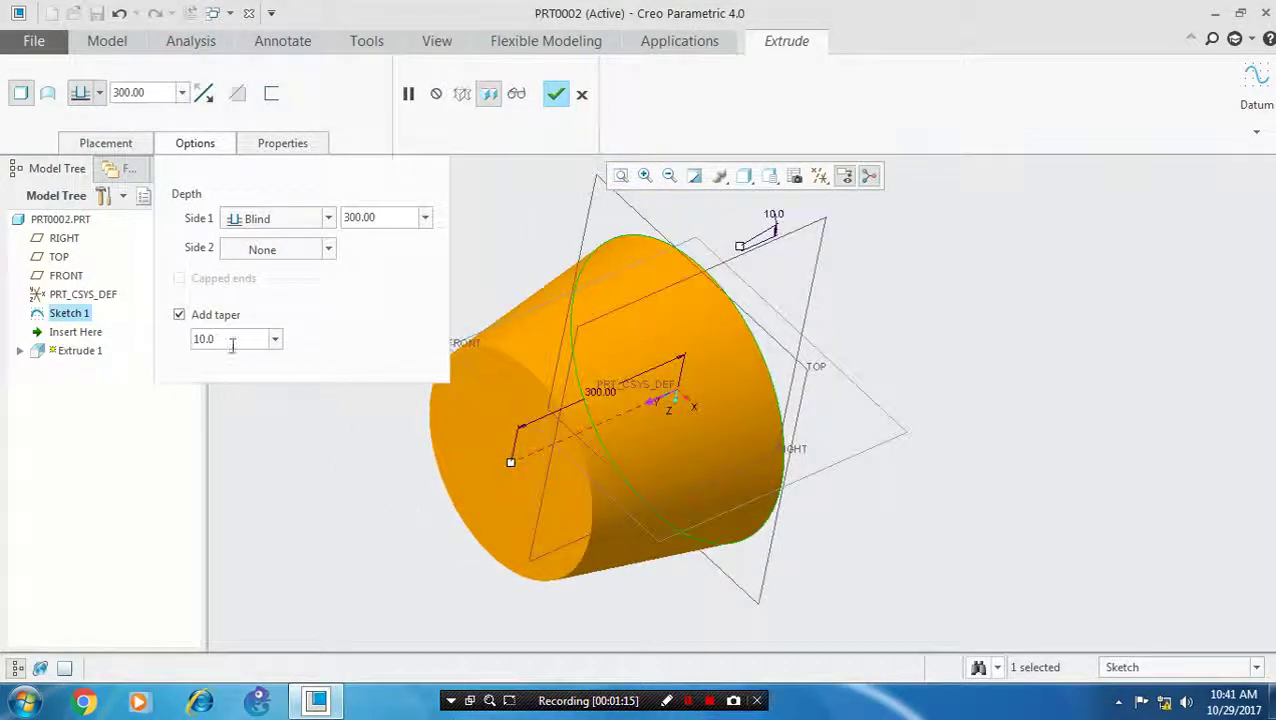
Settle the taper at 20° after trying 25° and finish the tapered extrusion.
drag(230, 344, 183, 344)
text(25)
key(Return)
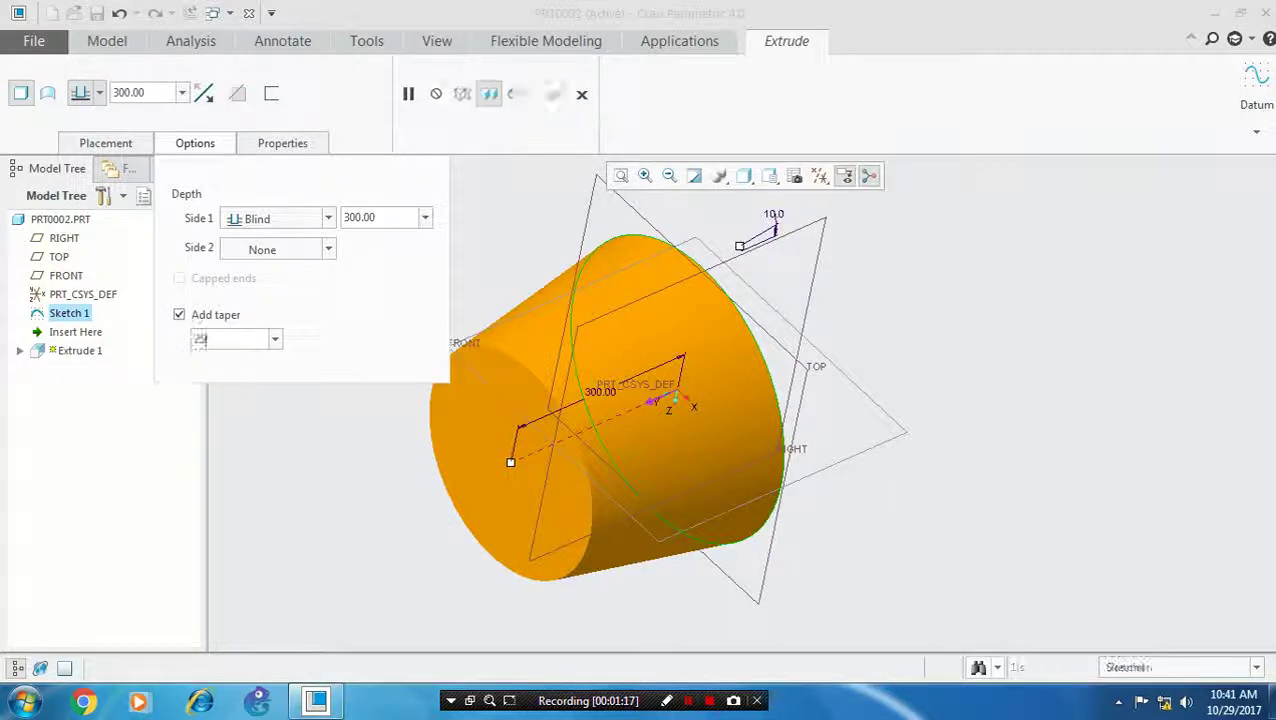
middle_drag(386, 456, 441, 507)
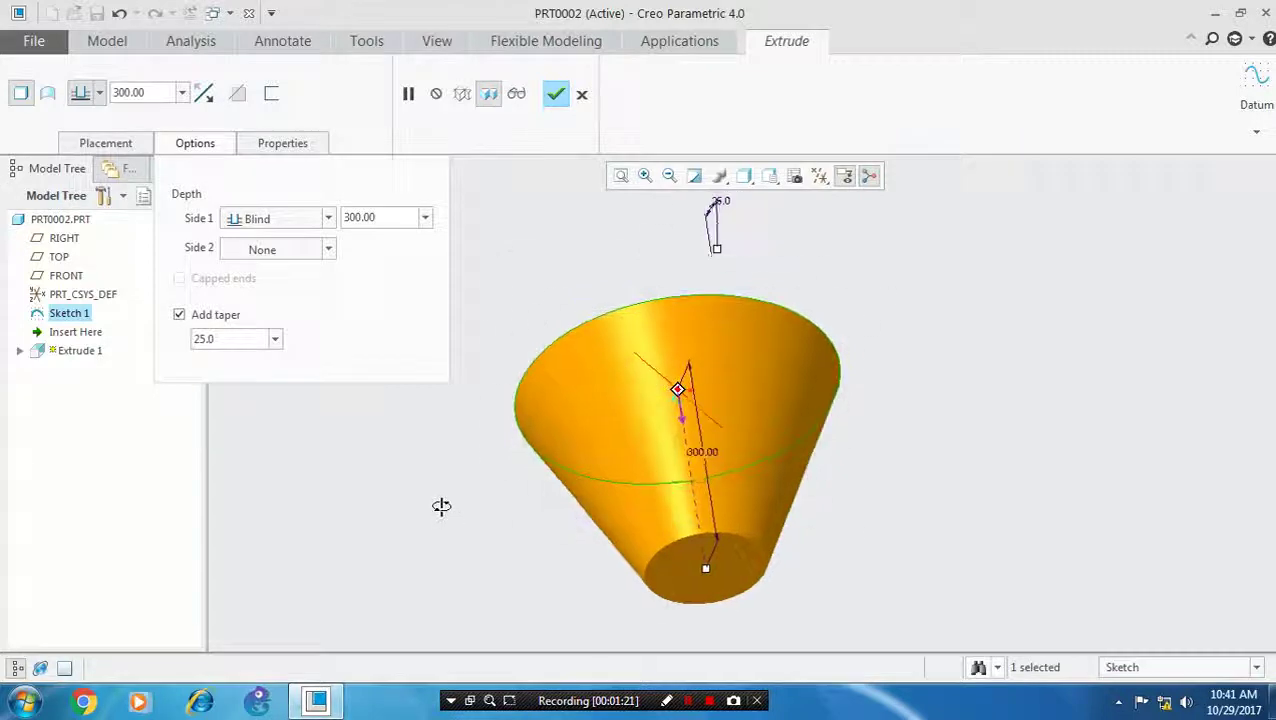
click(231, 343)
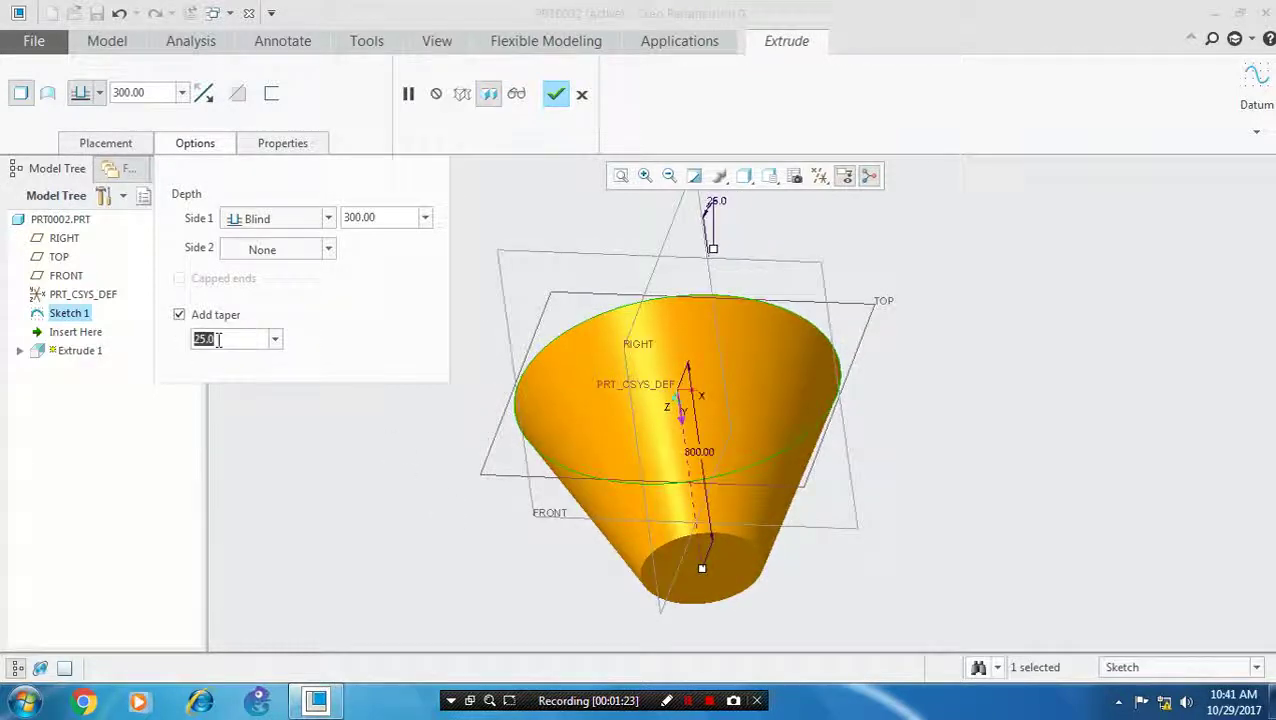
text(20)
key(Return)
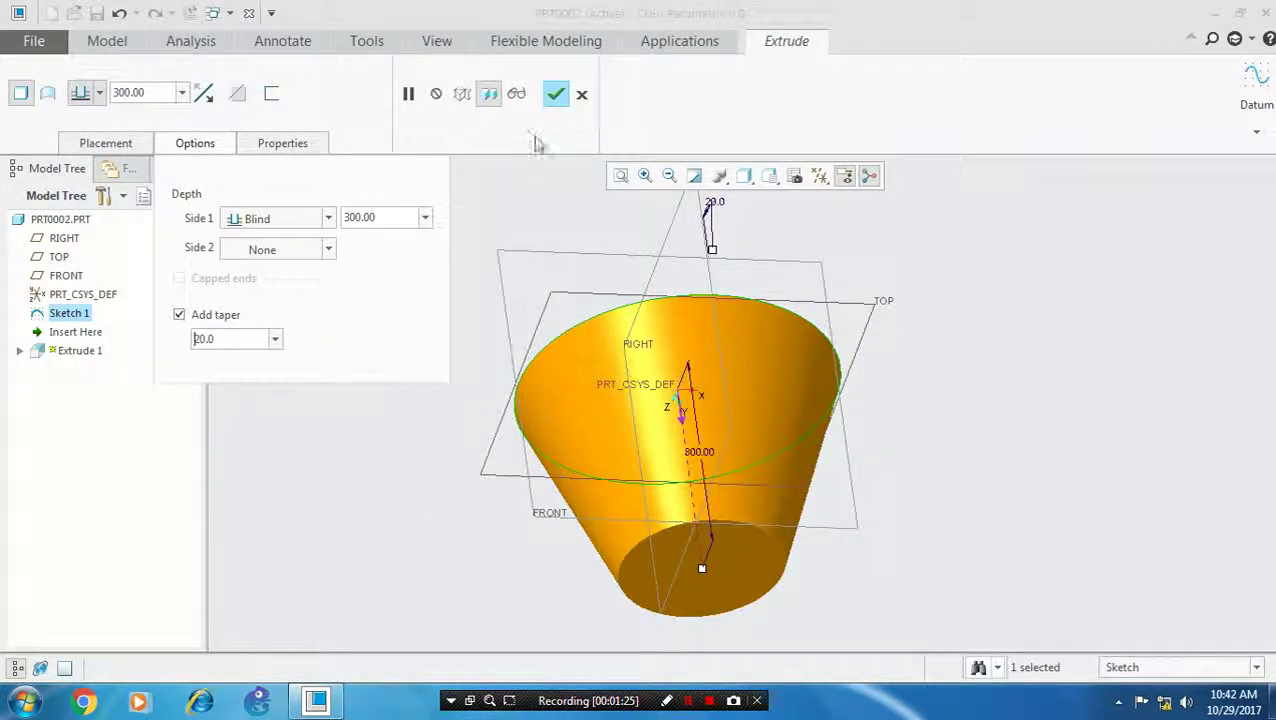
click(556, 95)
middle_drag(350, 402, 325, 435)
Start a sketch on the FRONT plane and draw a trial spline, then abandon it.
click(792, 581)
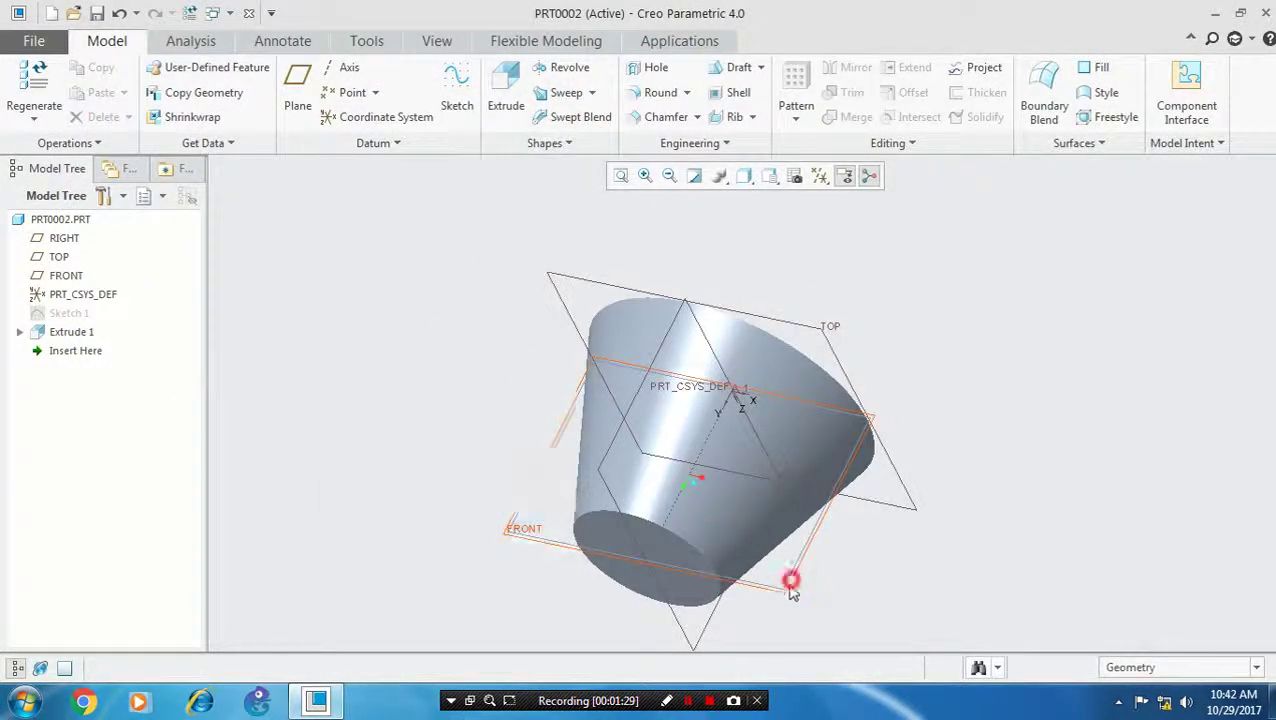
click(456, 98)
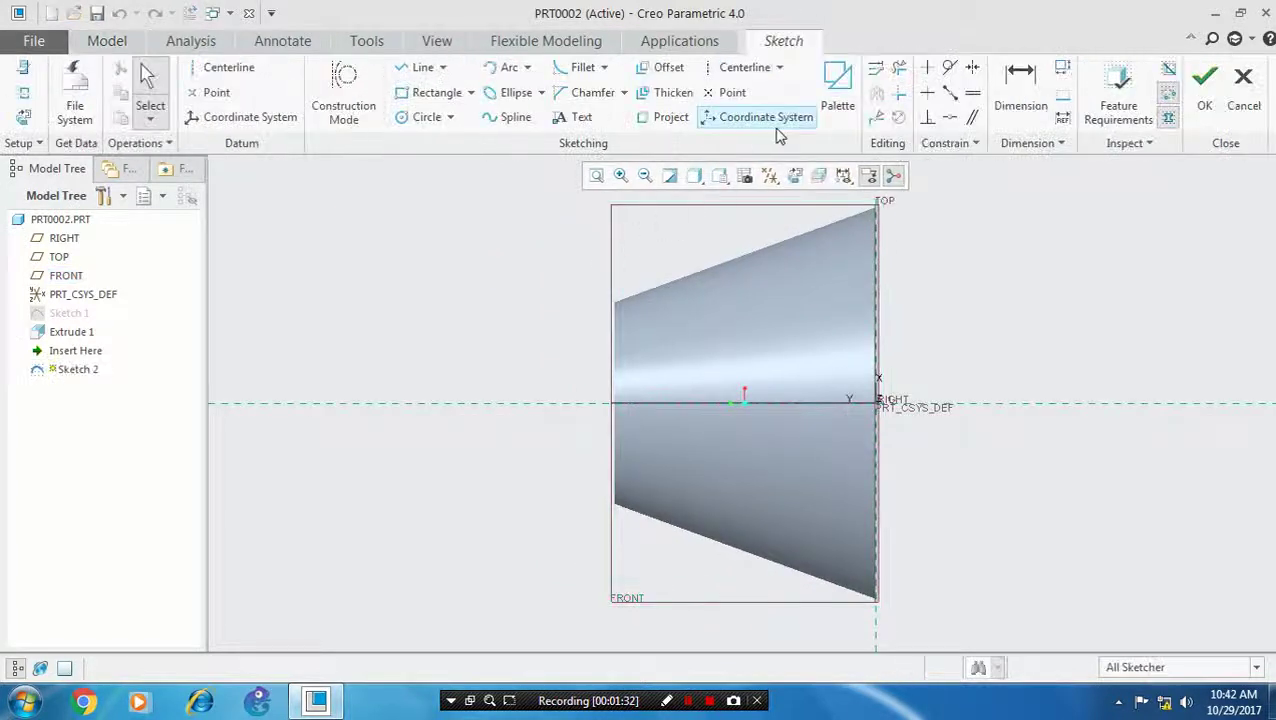
click(515, 116)
click(544, 325)
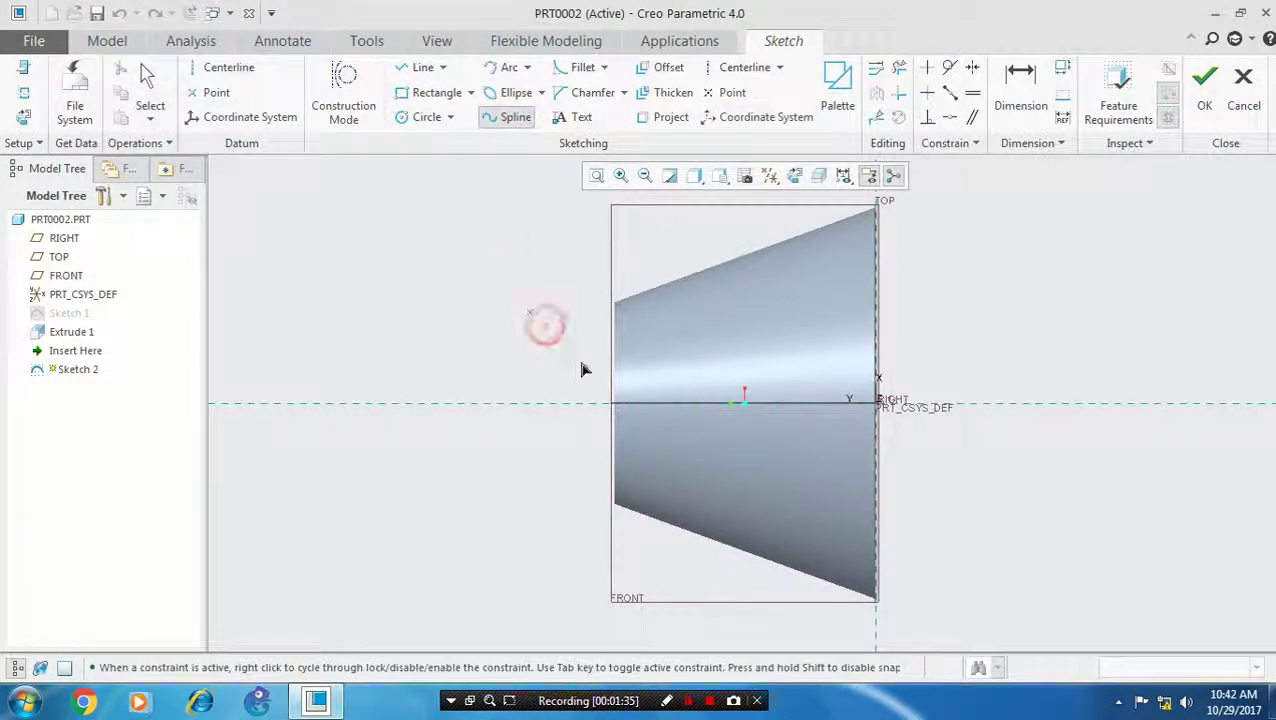
click(648, 412)
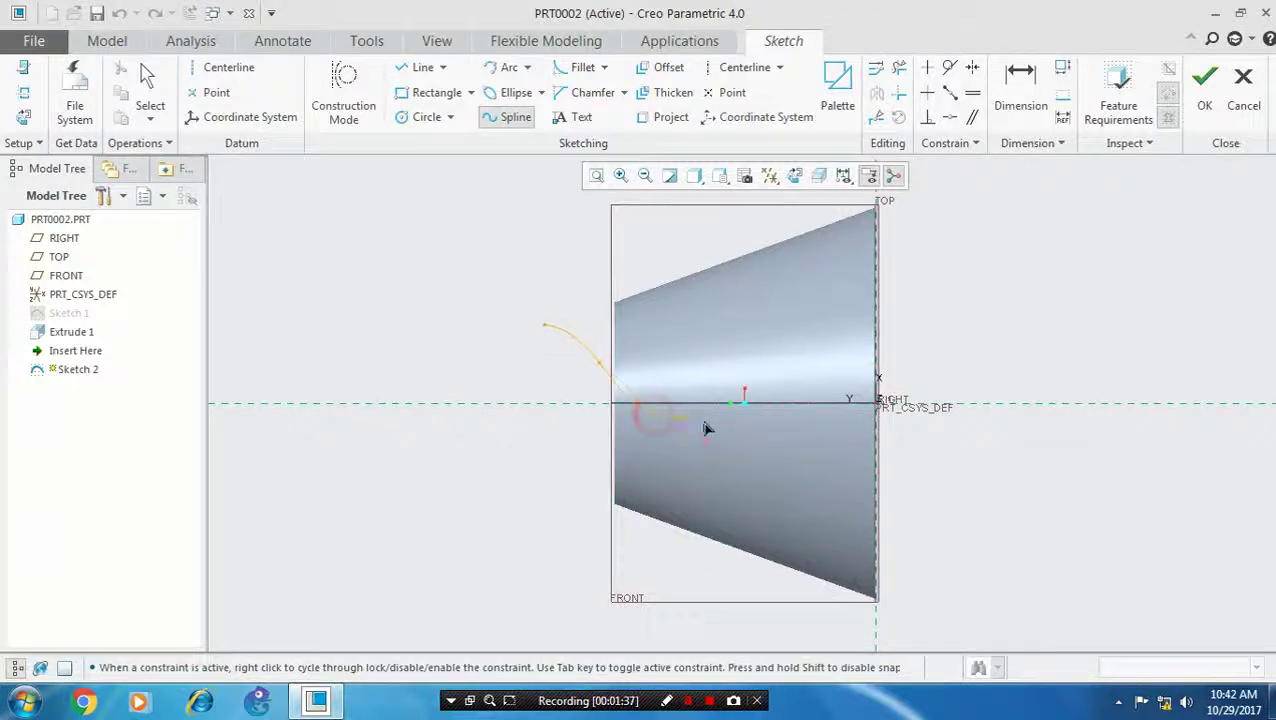
click(716, 426)
middle_click(757, 438)
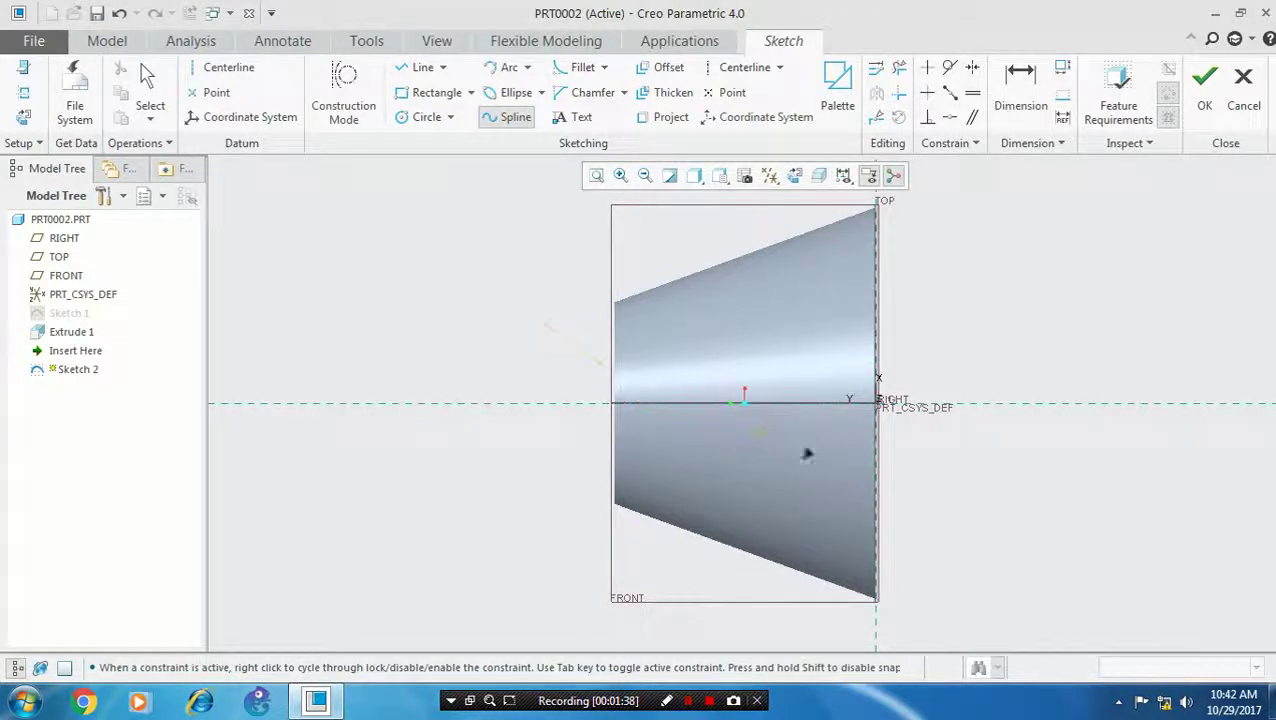
middle_click(872, 440)
Draw a spline from left of the cone across its lower half to the right and finish Sketch 2.
click(495, 124)
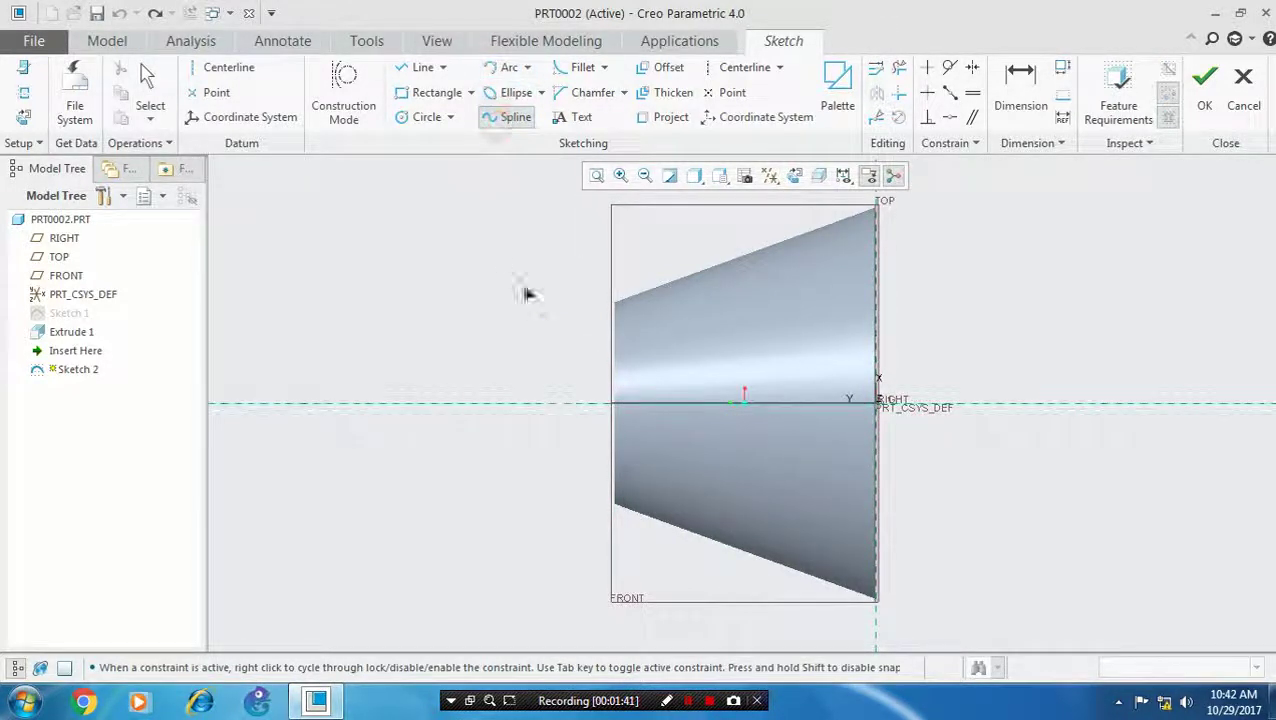
click(560, 352)
click(602, 420)
click(668, 456)
click(808, 444)
click(968, 429)
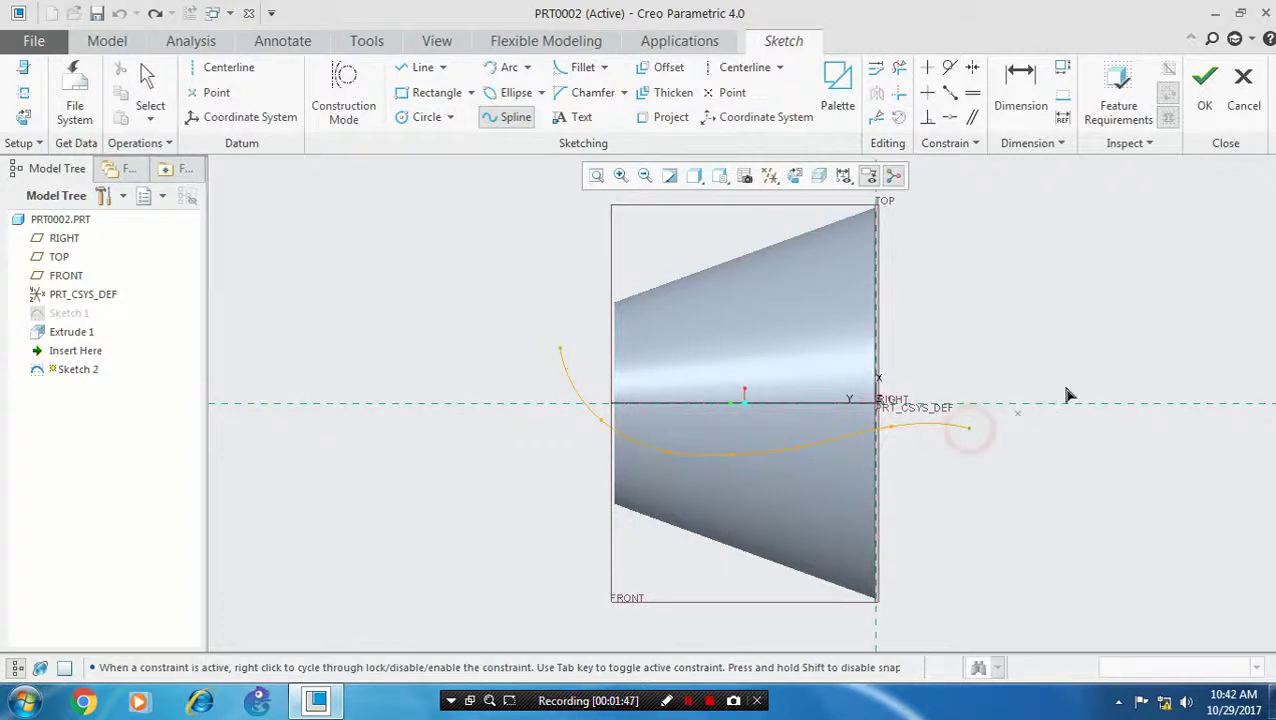
click(1206, 104)
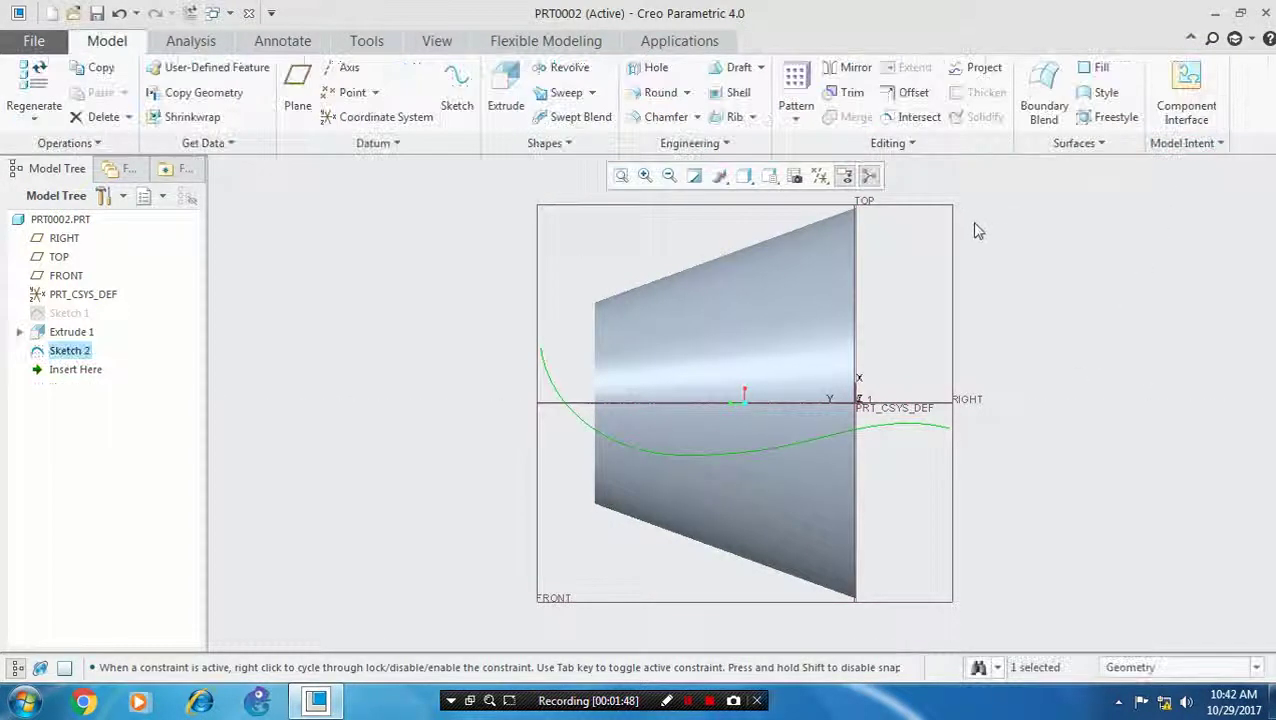
Project the Sketch 2 spline onto the cone's outer side surface as Project 1.
click(984, 67)
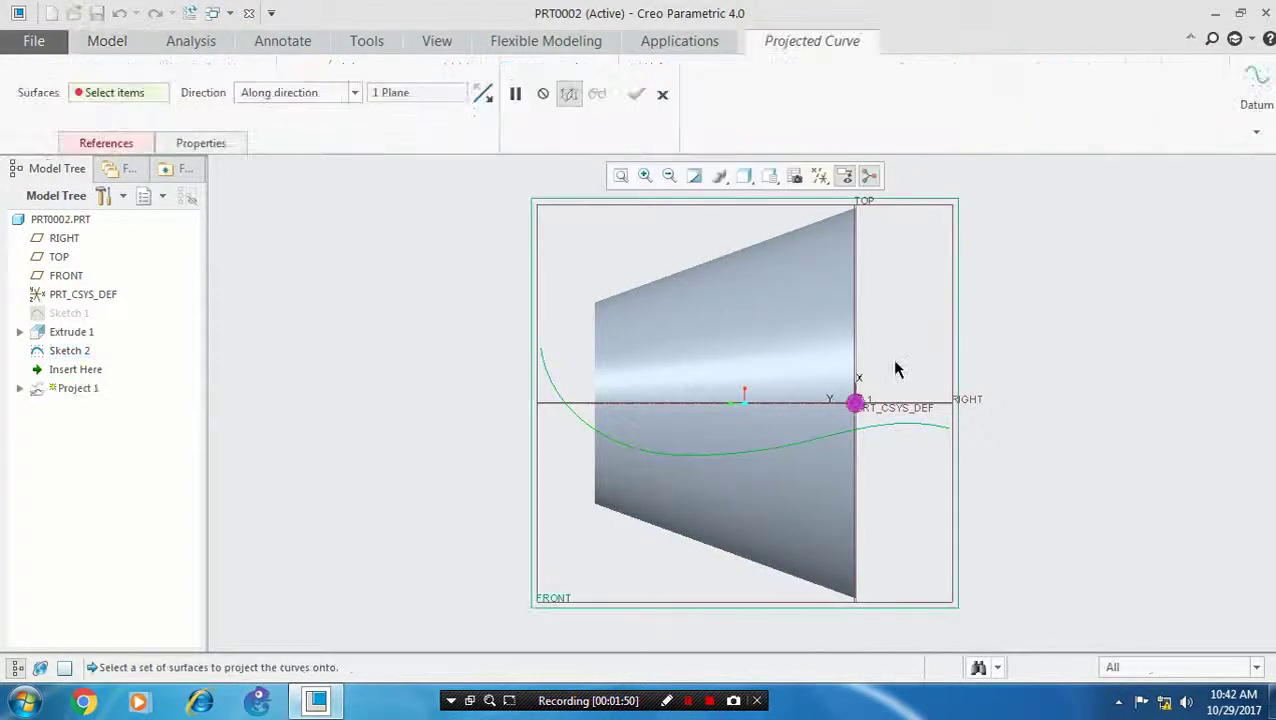
click(823, 438)
middle_drag(860, 478, 790, 356)
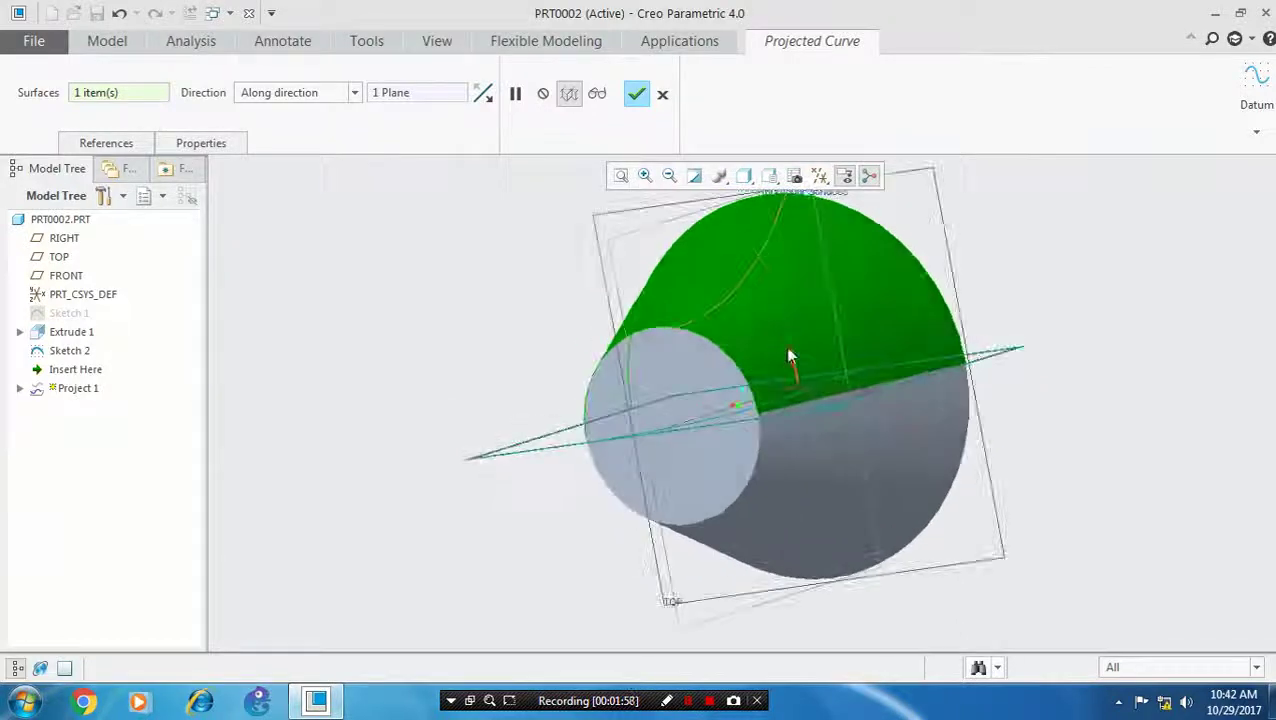
click(636, 94)
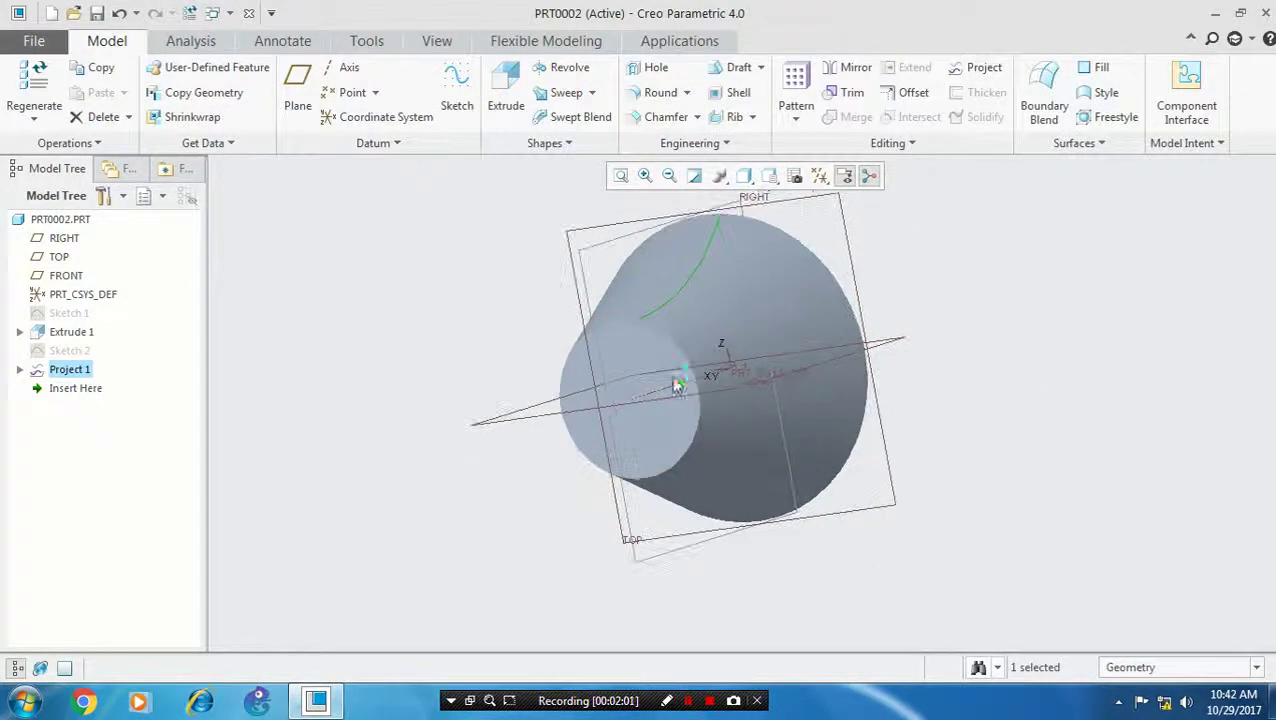
Turn off datum plane display and start a sweep along the projected curve.
middle_drag(780, 427, 786, 433)
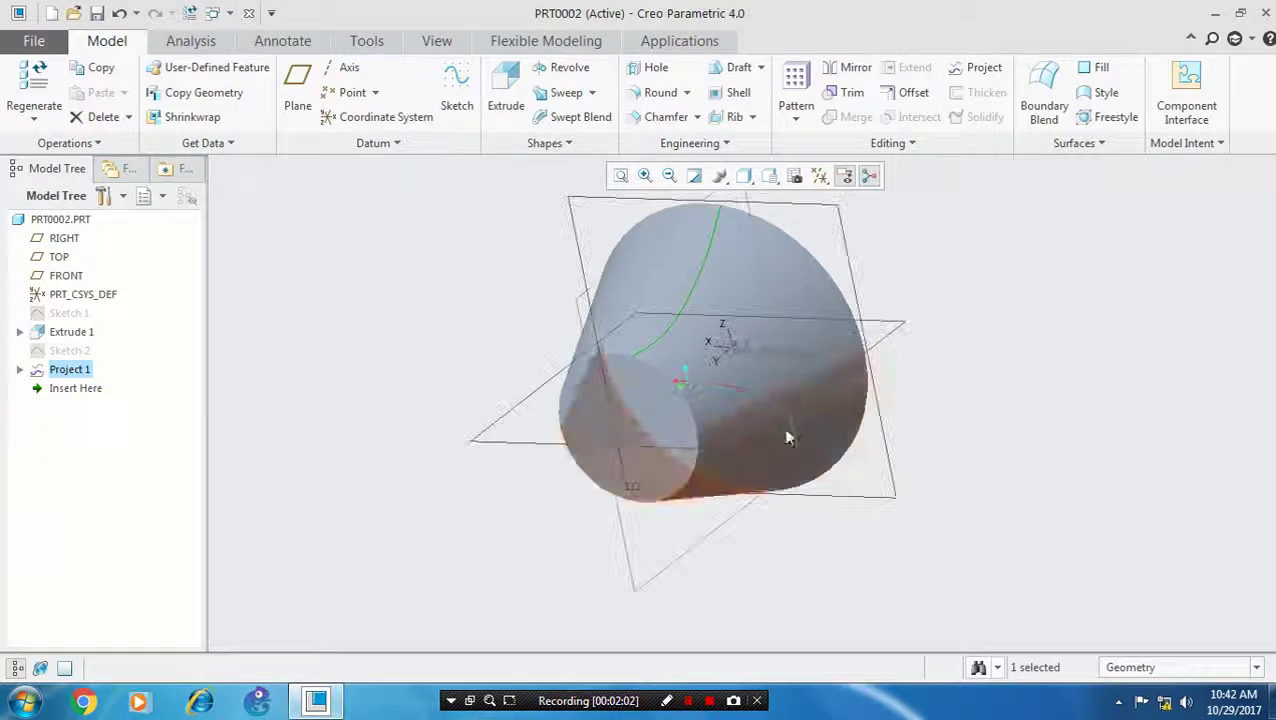
click(819, 177)
click(852, 281)
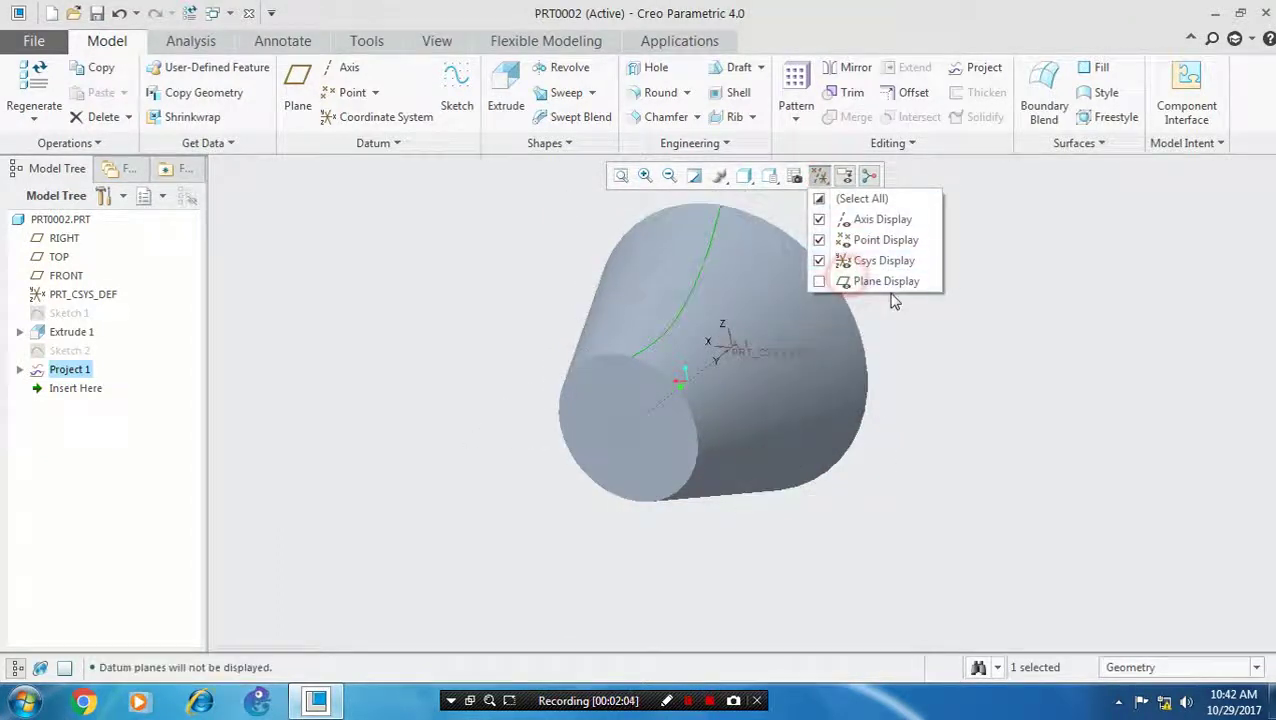
click(962, 368)
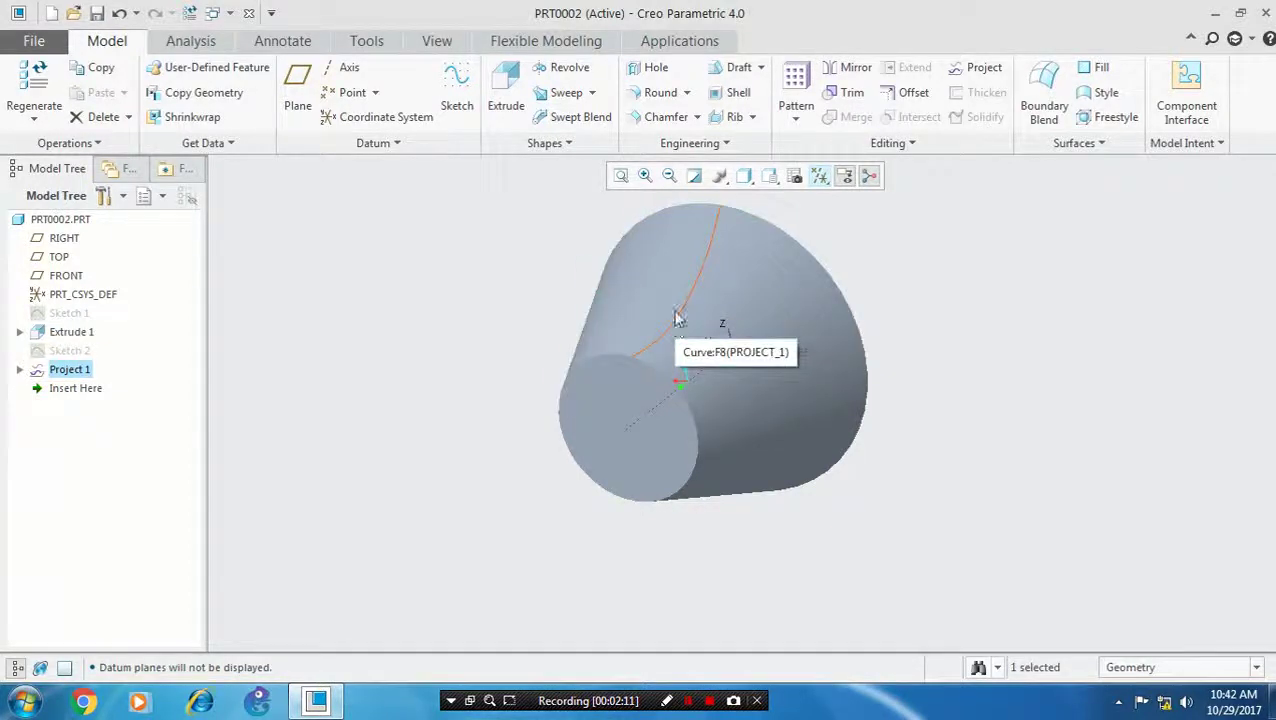
click(591, 92)
click(594, 112)
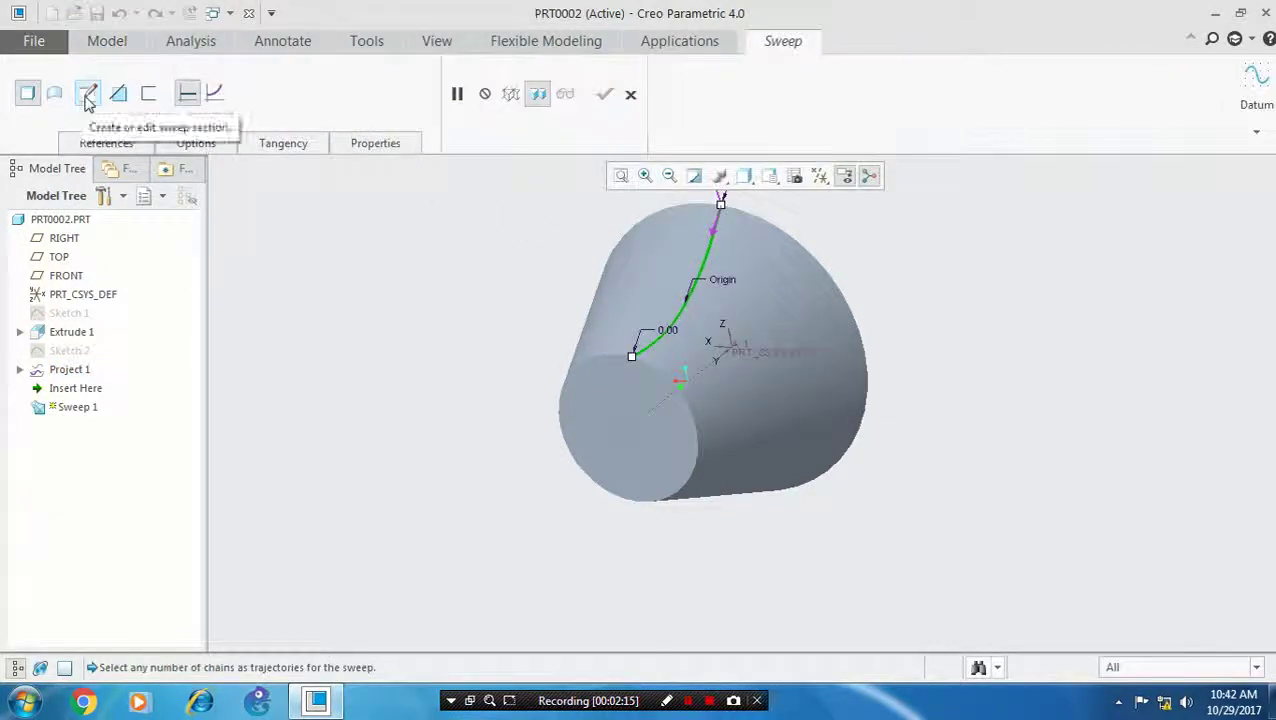
In the sweep section sketch, draw a circle at the curve's end and a three-point arc across it.
click(88, 93)
scroll(690, 285, down, 10)
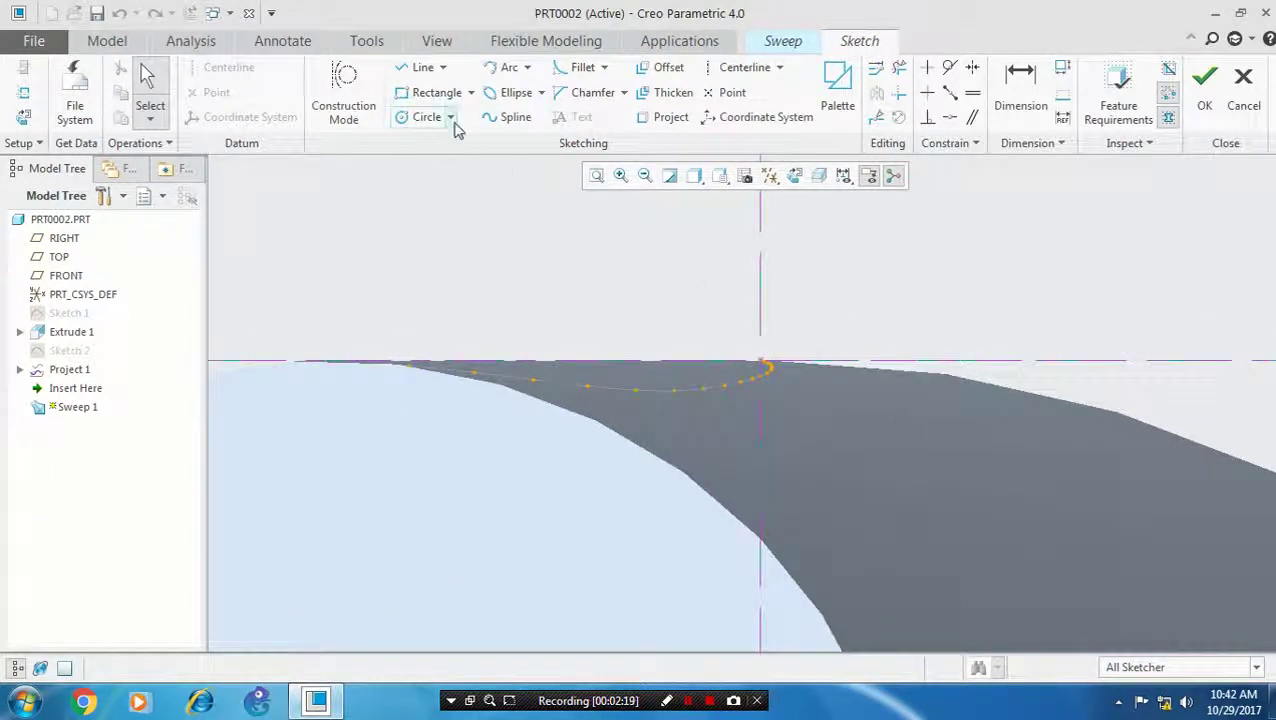
click(424, 117)
click(762, 367)
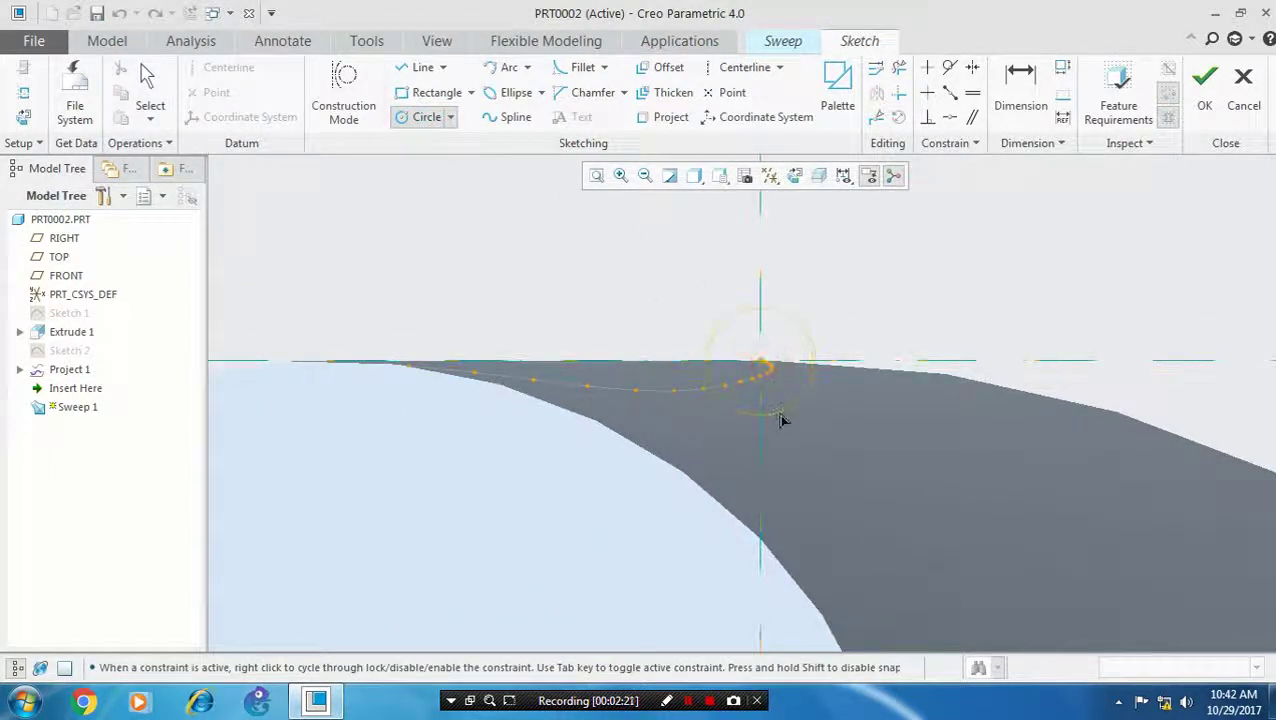
click(783, 428)
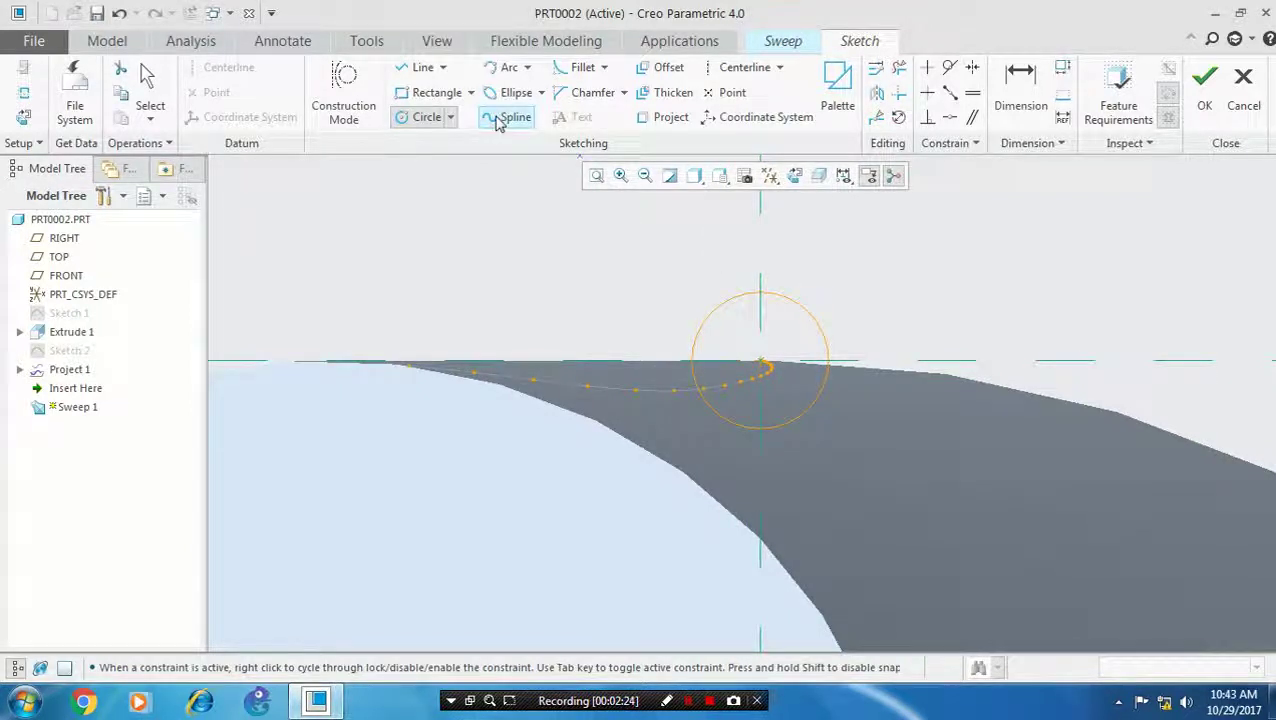
click(527, 67)
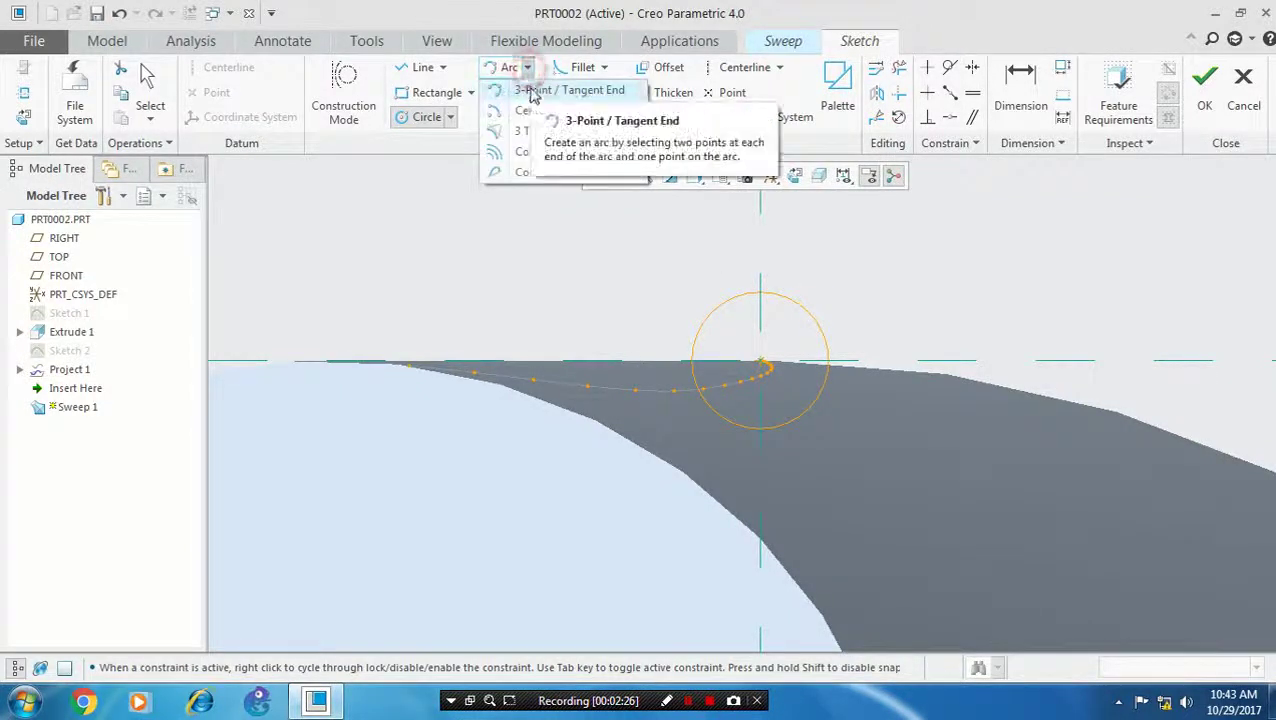
click(535, 91)
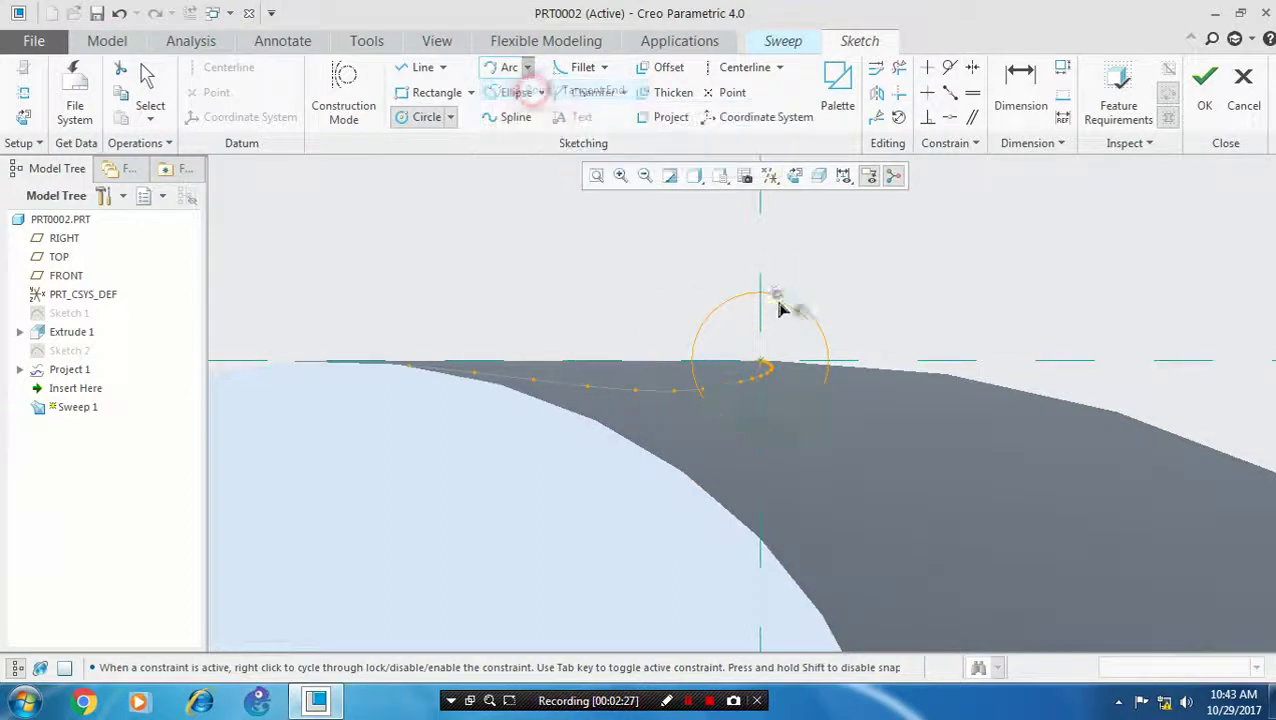
click(703, 321)
click(726, 421)
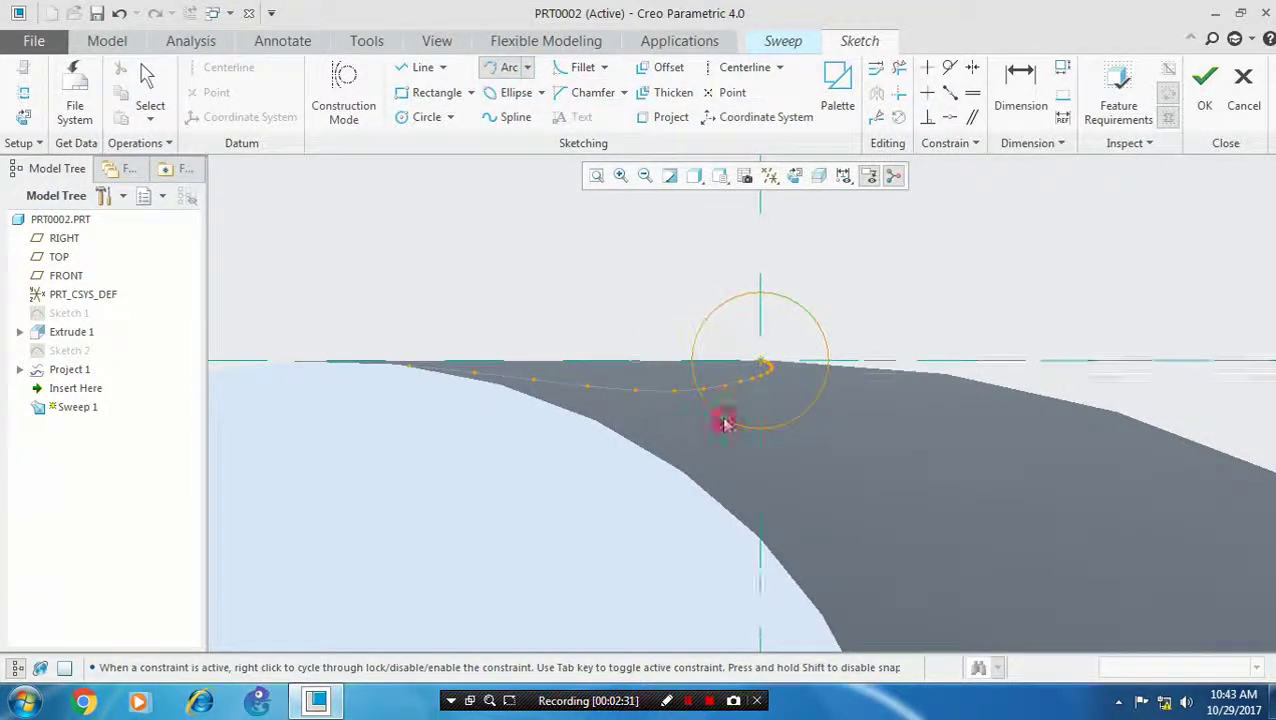
click(819, 337)
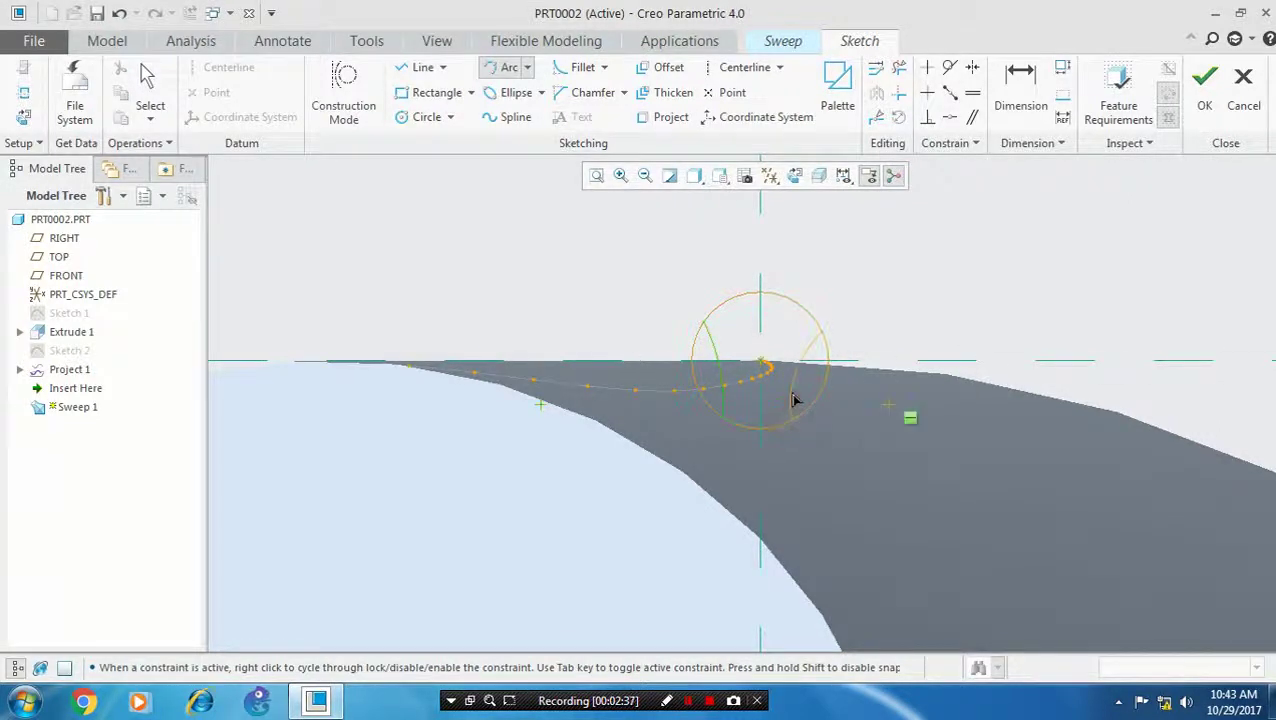
Draw the tooth's top edge and side edge as straight lines.
click(410, 66)
click(703, 321)
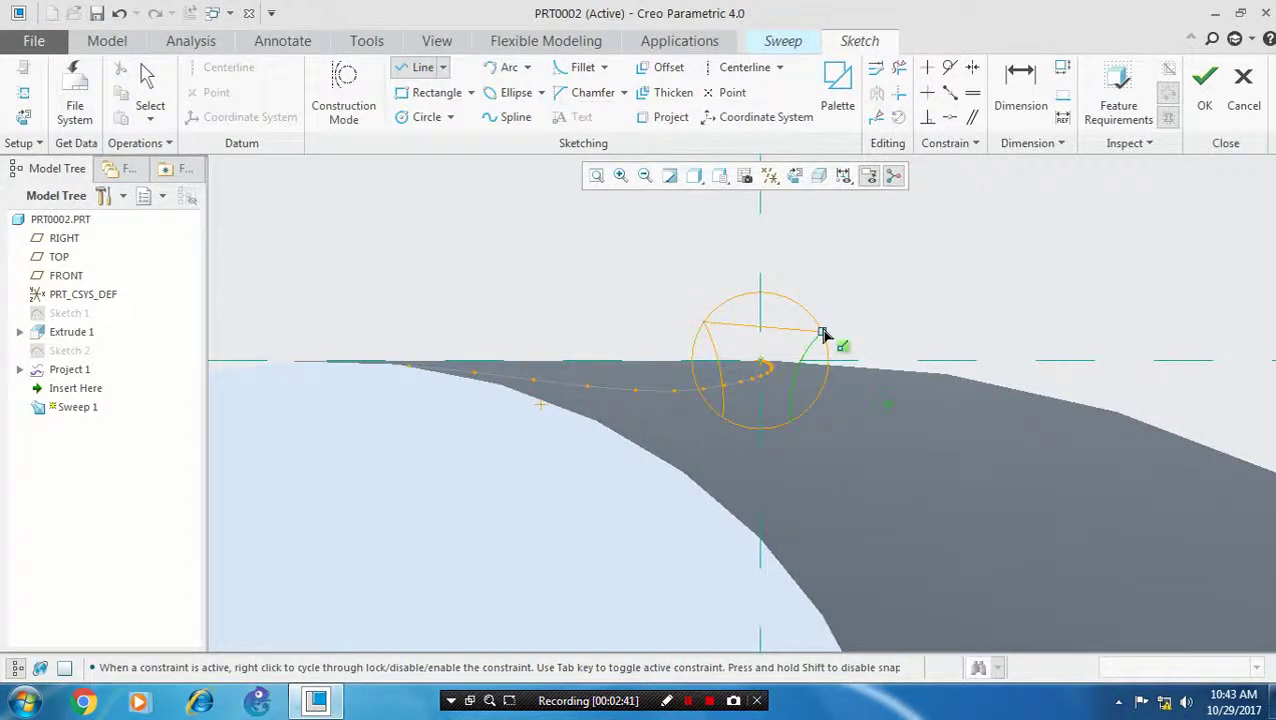
click(820, 331)
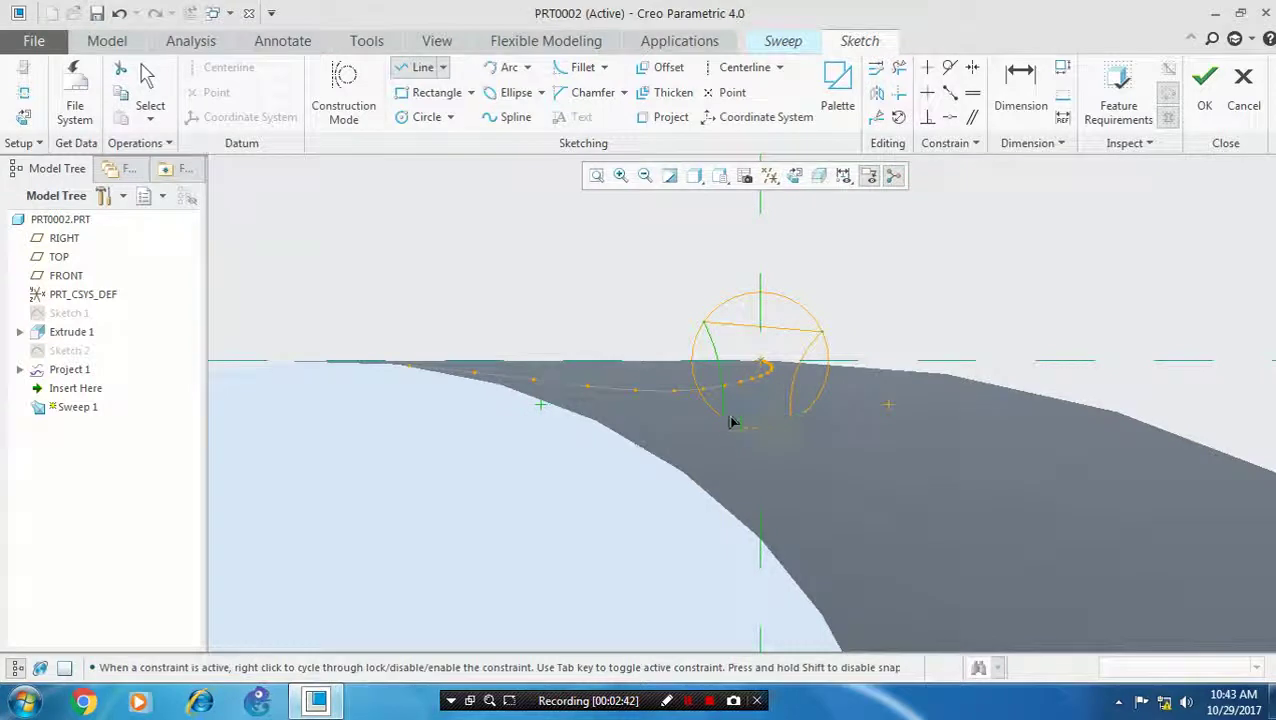
click(789, 424)
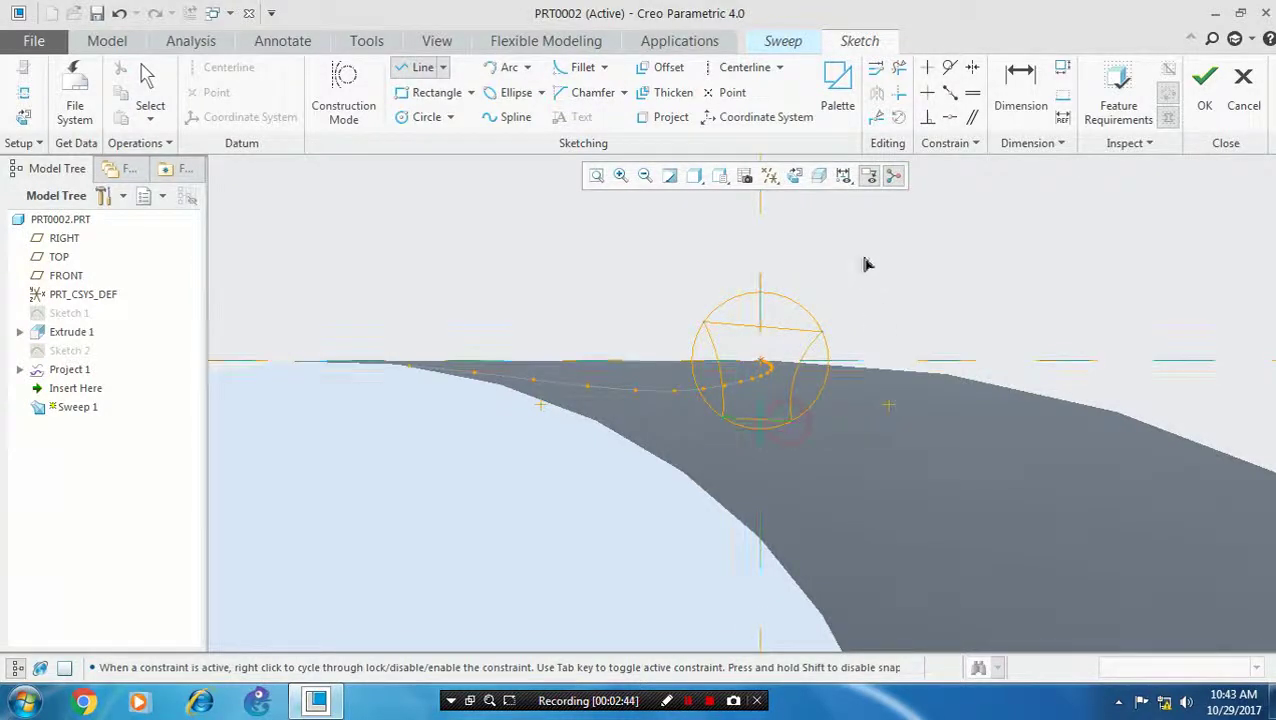
Trim the unwanted circle and arc segments to leave the tooth profile and finish the section.
click(899, 67)
click(803, 262)
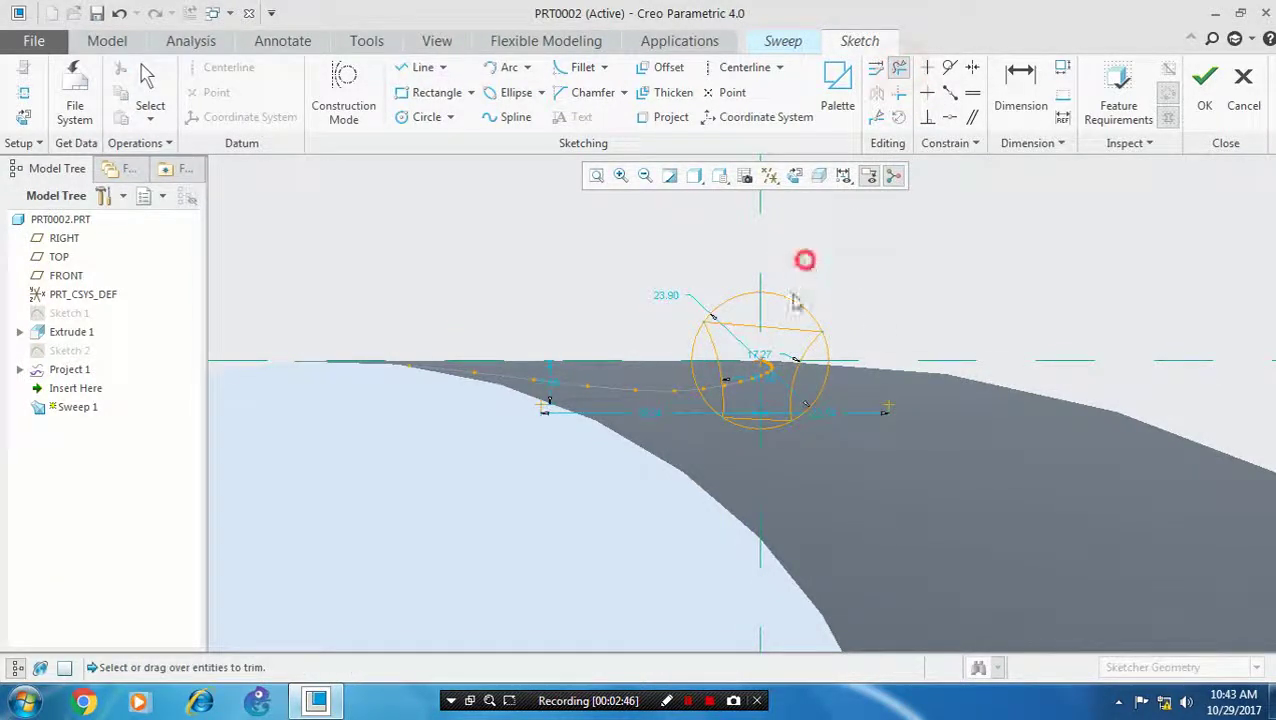
click(733, 298)
drag(672, 347, 700, 375)
scroll(815, 404, down, 2)
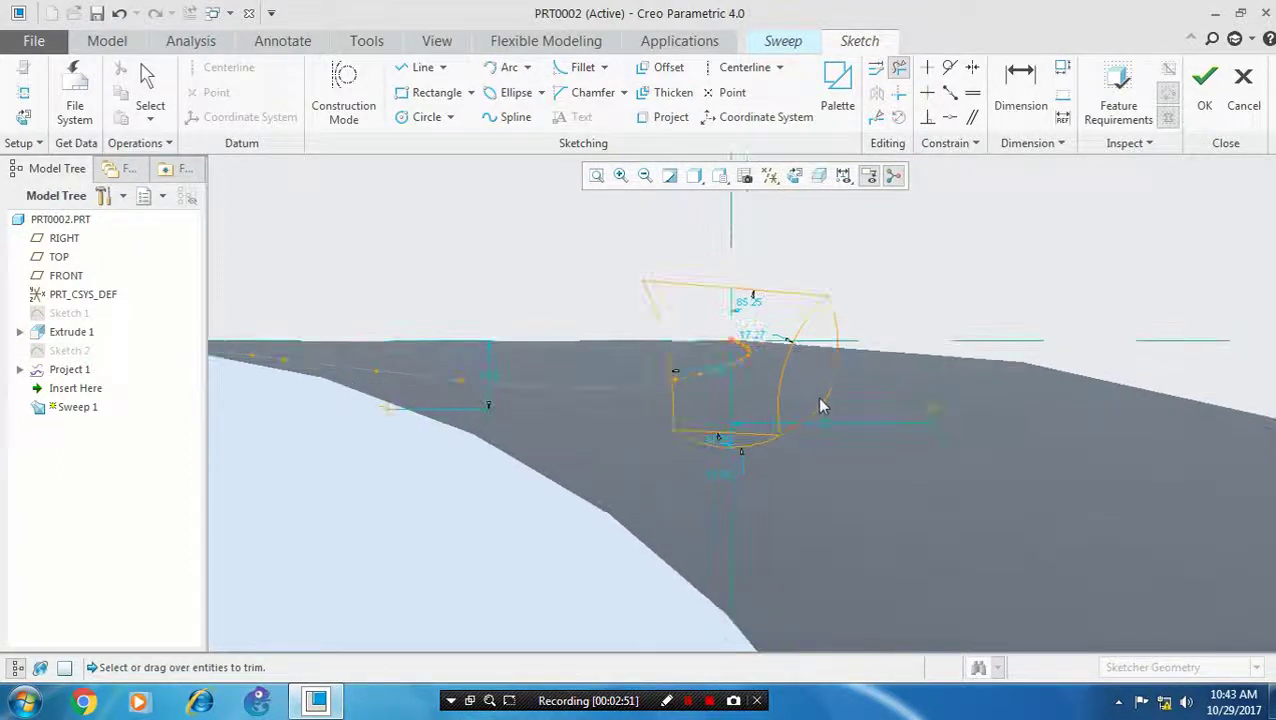
scroll(760, 468, down, 3)
click(726, 421)
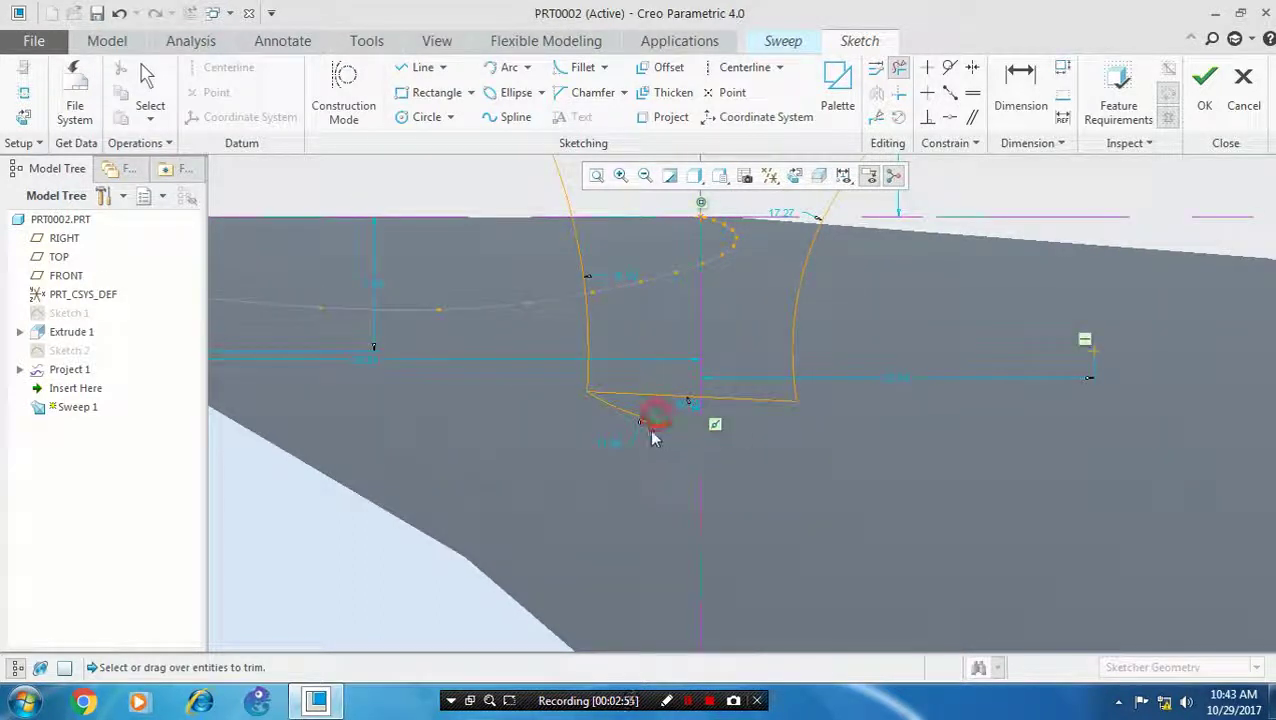
click(653, 428)
scroll(782, 442, up, 4)
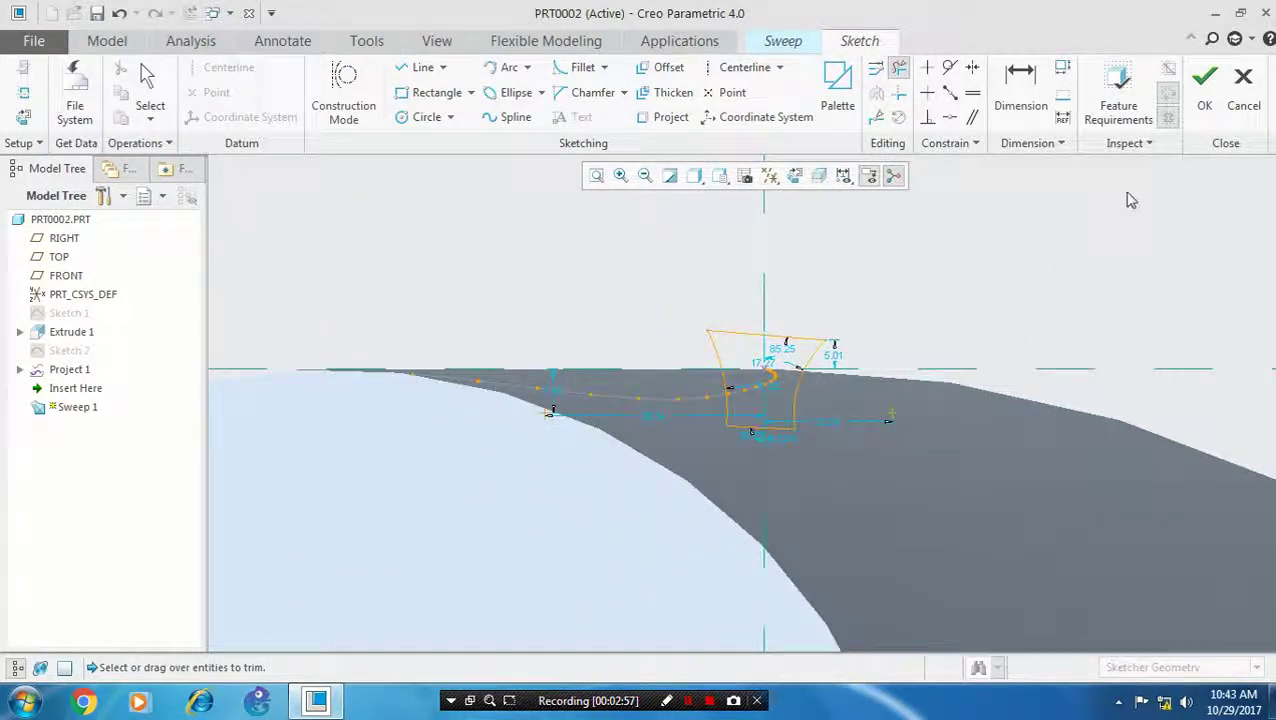
click(1203, 106)
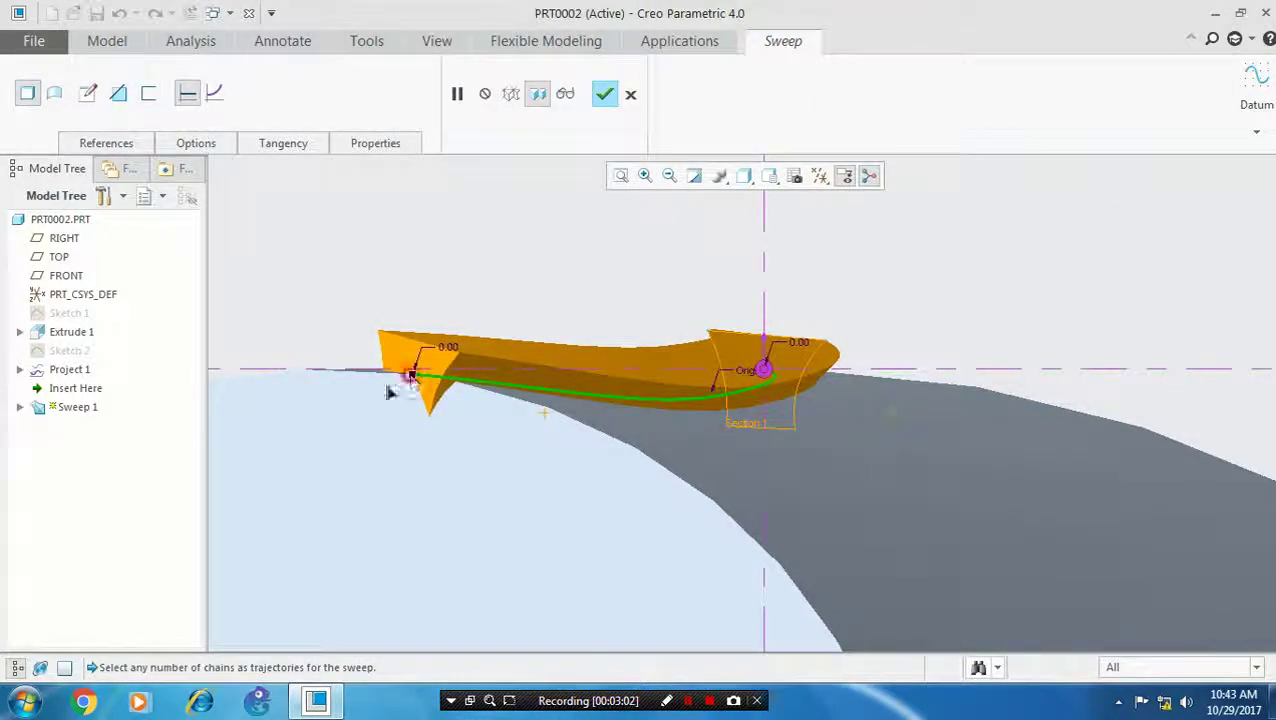
Change both 0.00 trajectory-end dimensions of the sweep to 10.
scroll(453, 415, down, 3)
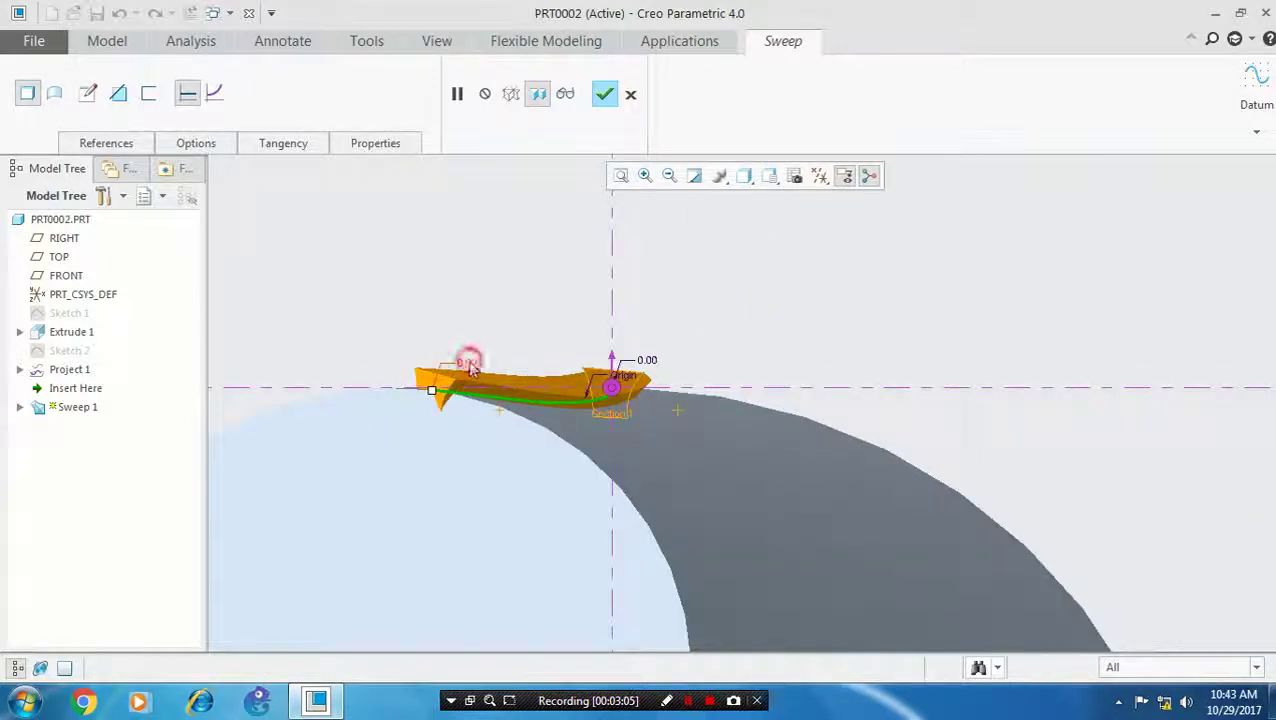
double_click(470, 364)
text(10)
key(Return)
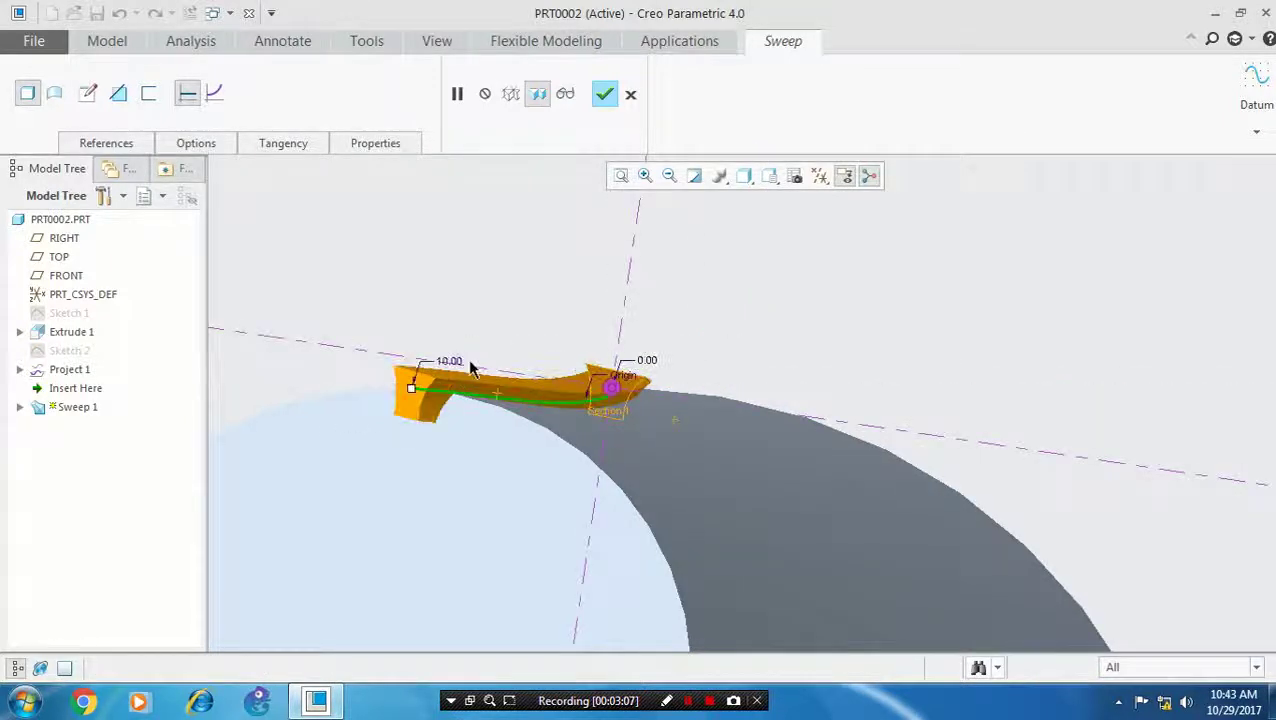
double_click(662, 362)
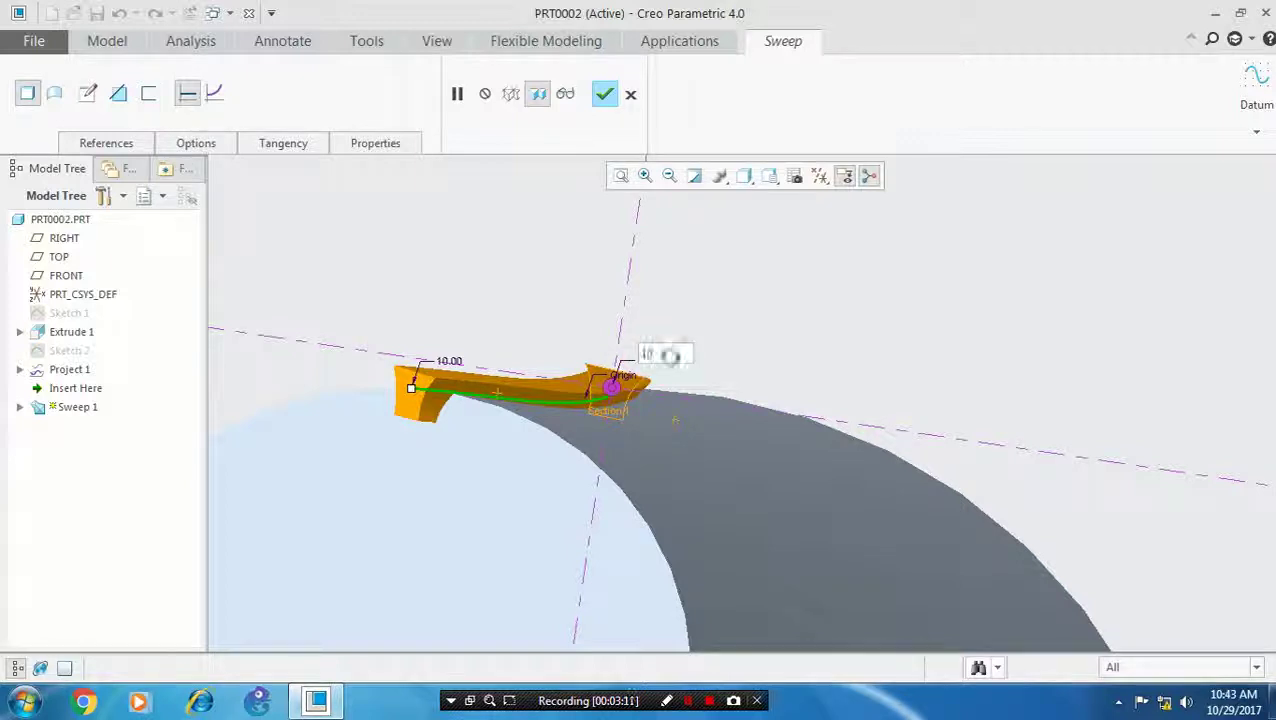
text(10)
key(Return)
Set the sweep to remove material and complete the swept cut.
middle_drag(675, 362, 600, 400)
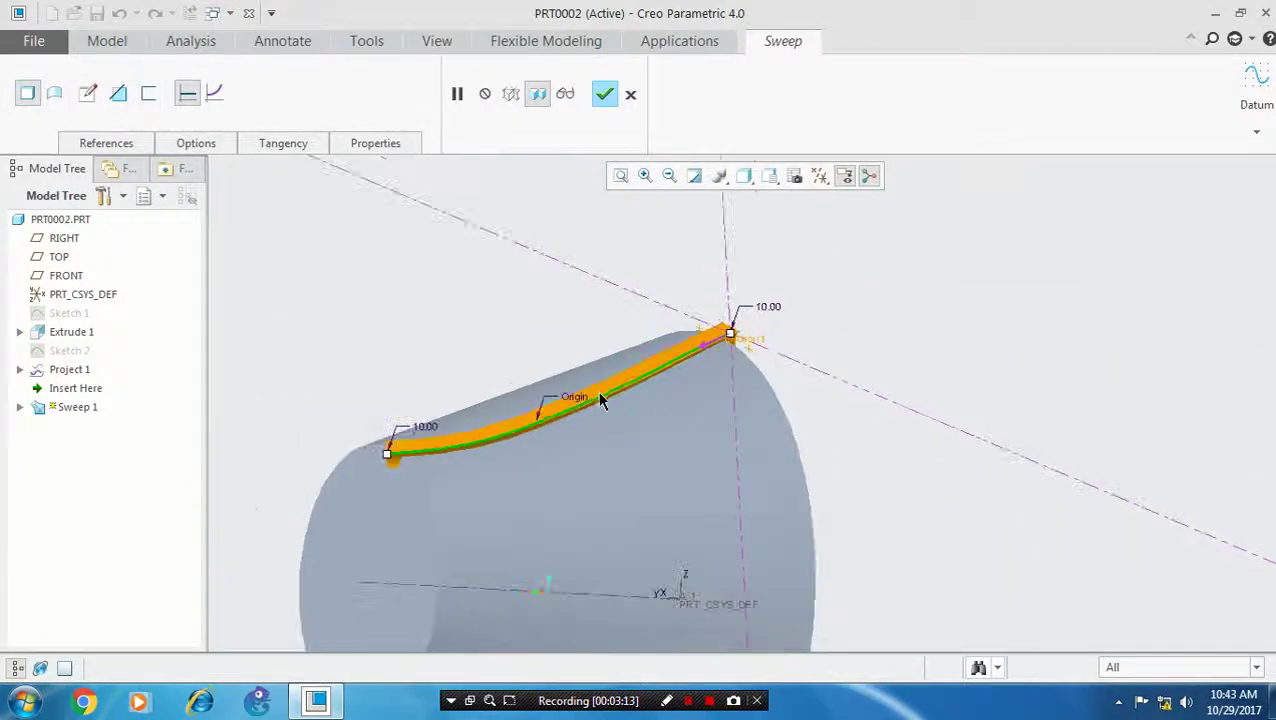
middle_drag(281, 240, 316, 260)
click(117, 93)
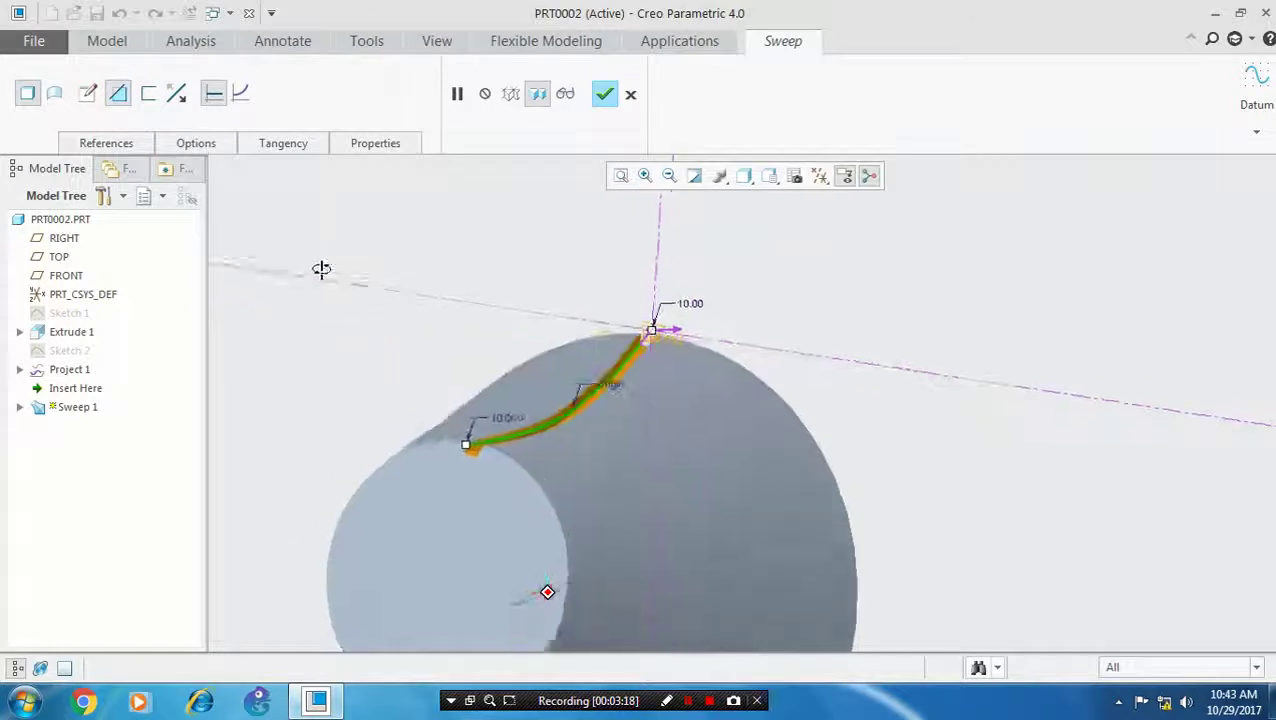
middle_drag(321, 269, 330, 262)
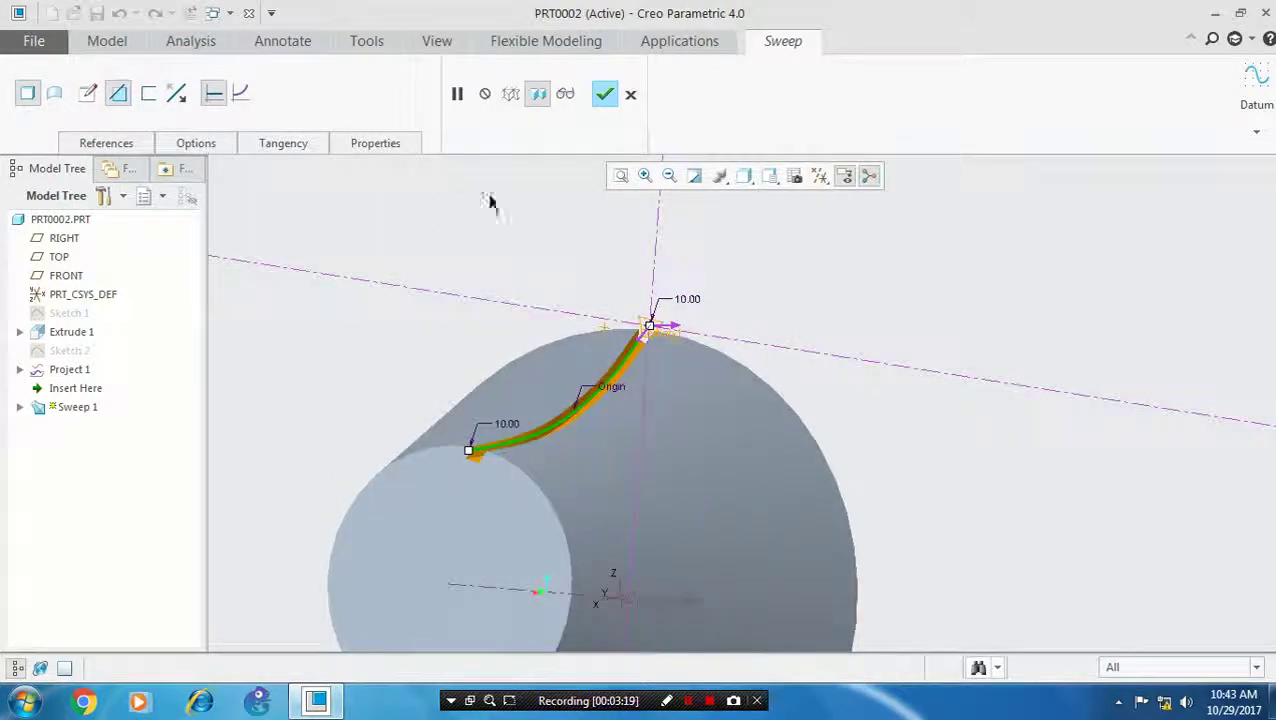
click(605, 95)
Select the Project 1 guide curve and hide it, then view the whole cone.
scroll(547, 270, down, 2)
click(527, 318)
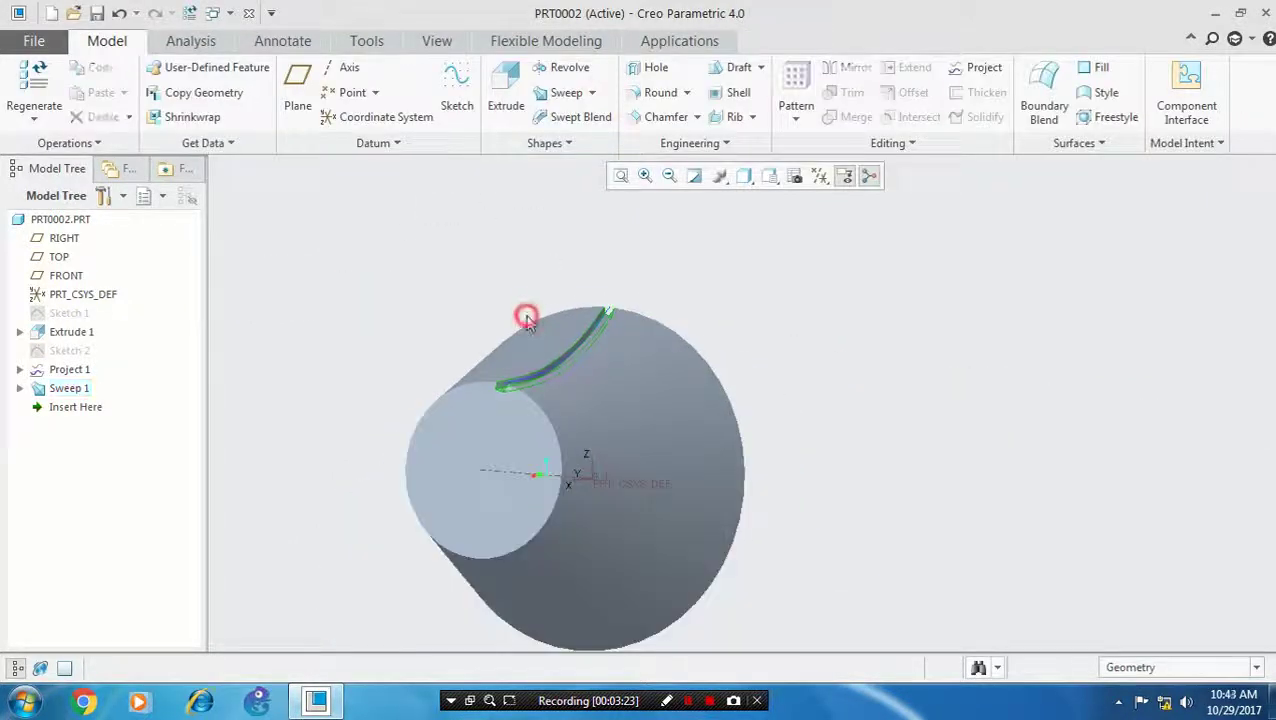
scroll(533, 352, up, 3)
click(574, 403)
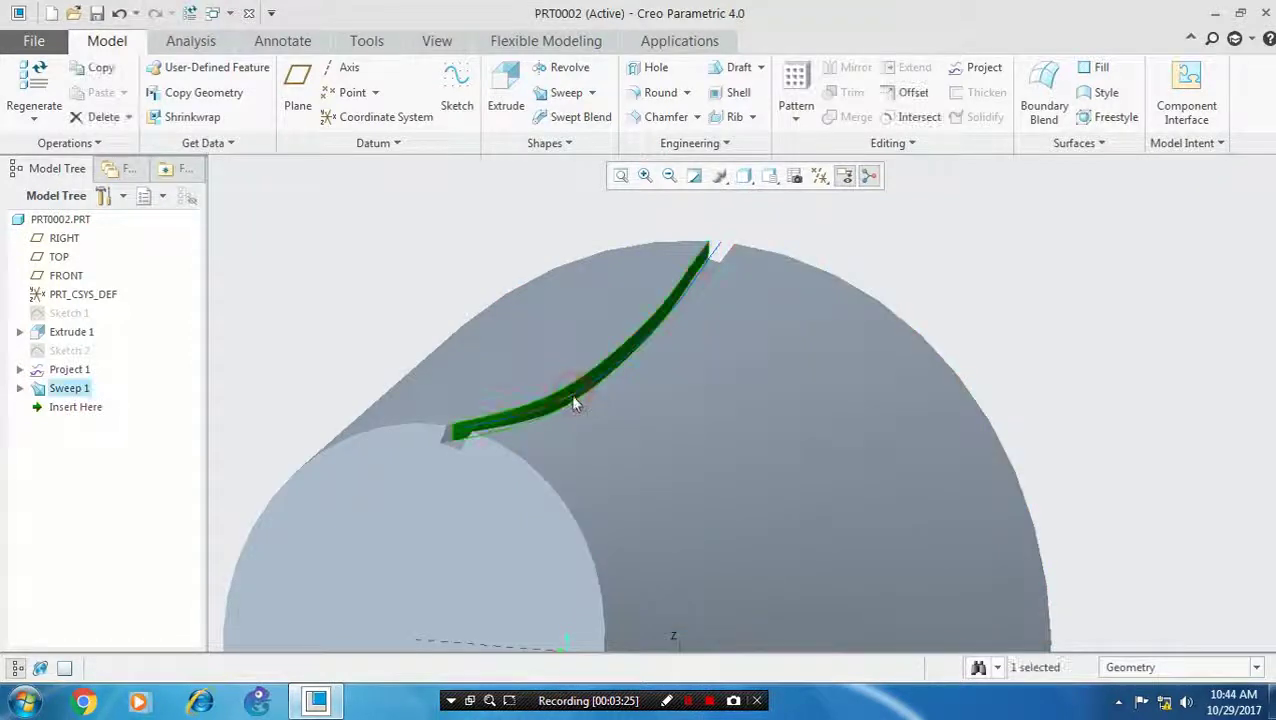
click(379, 336)
scroll(470, 440, up, 2)
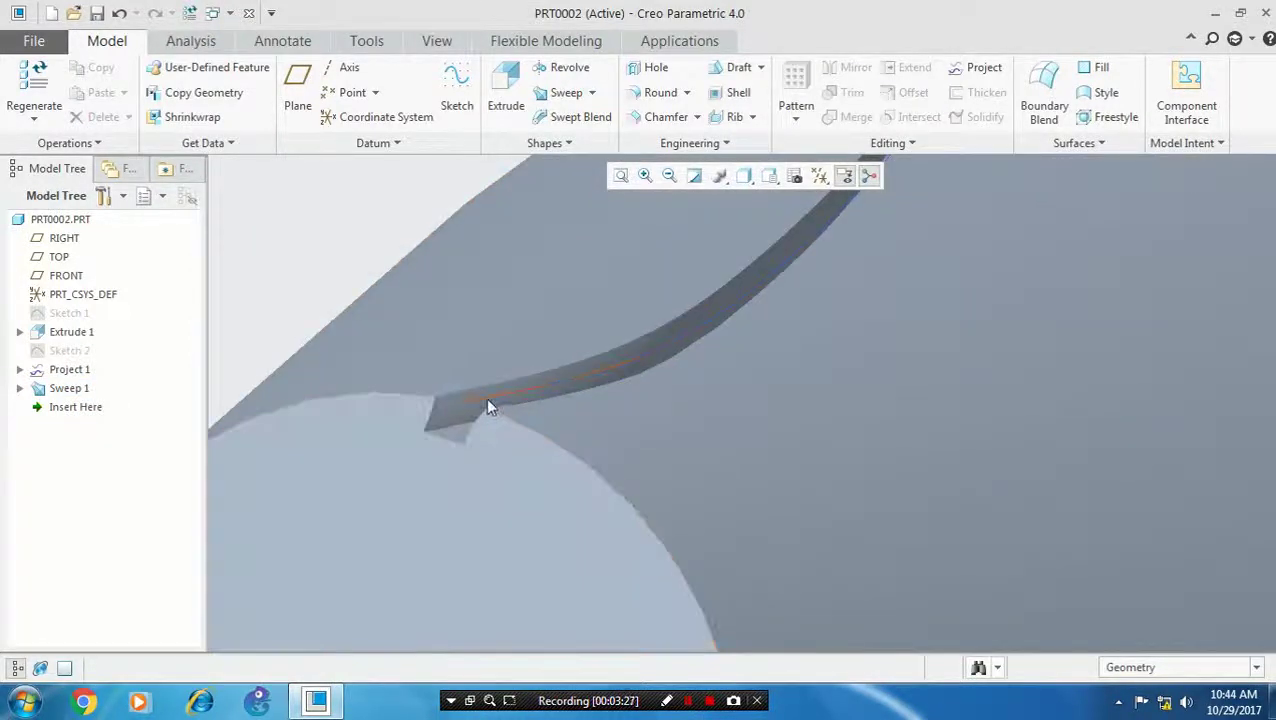
click(488, 402)
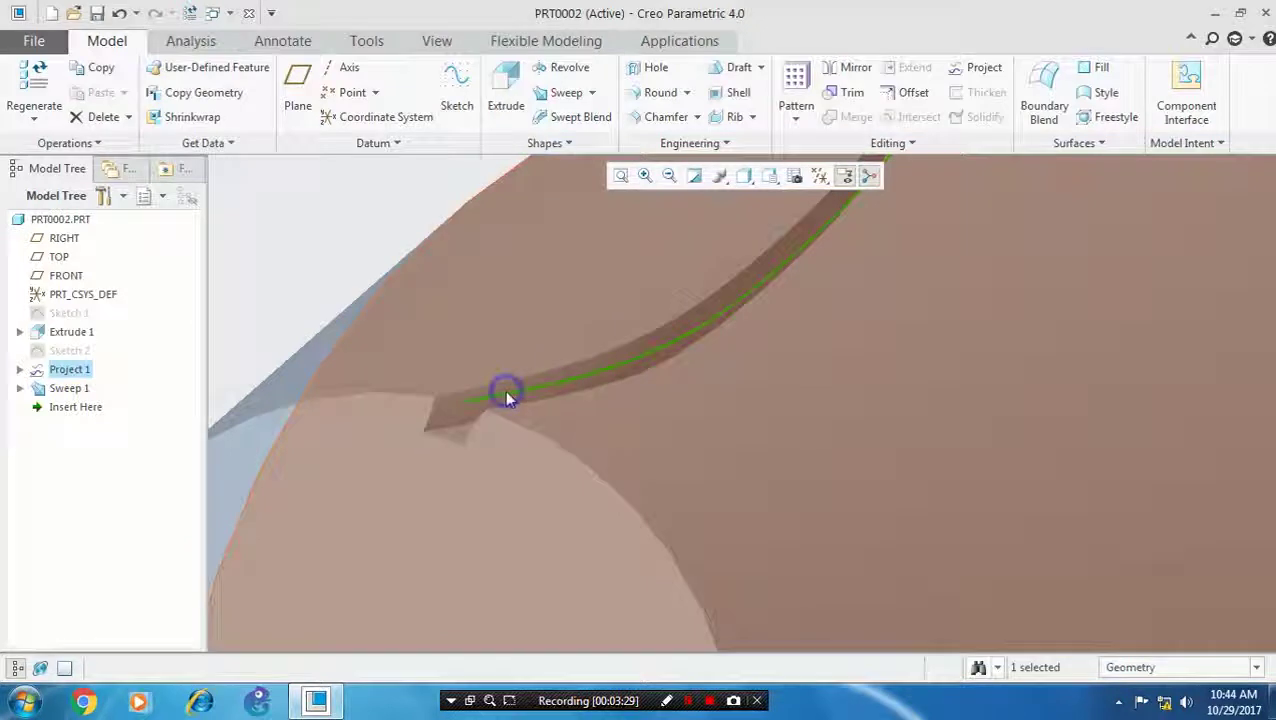
mouse_move(505, 395)
middle_down()
mouse_move(342, 307)
mouse_move(302, 259)
mouse_move(512, 386)
middle_up()
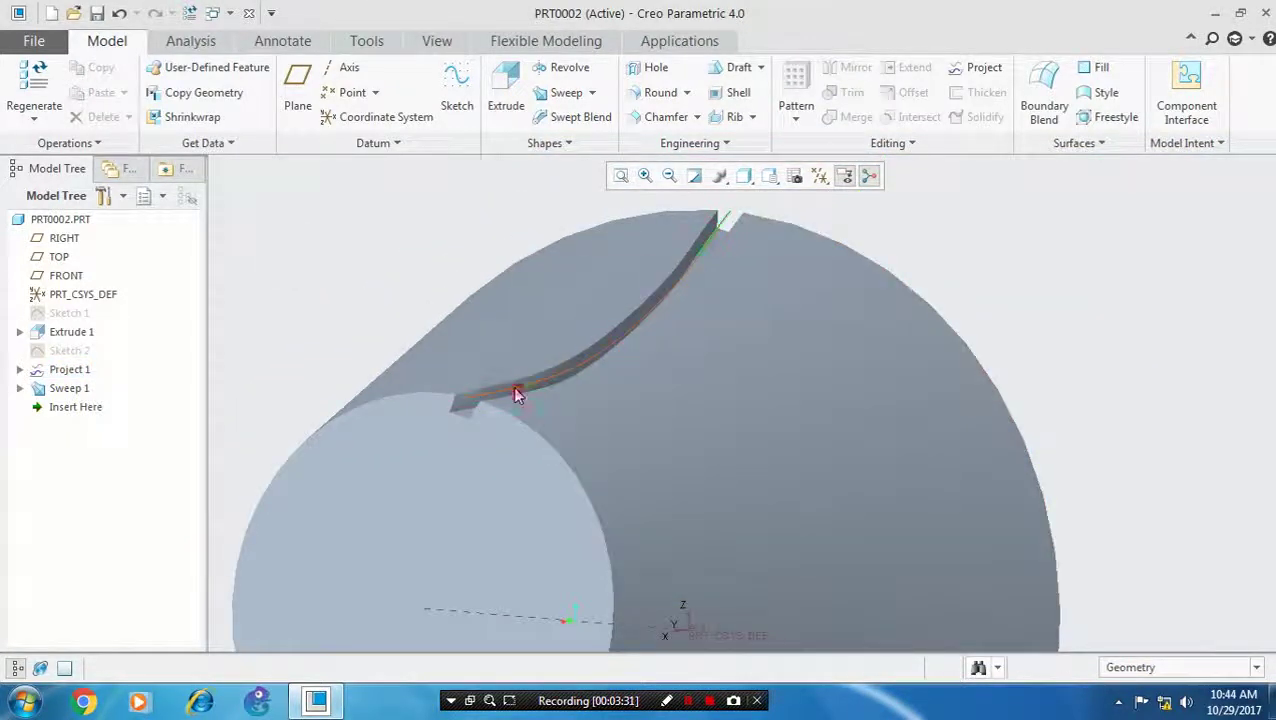
click(512, 386)
click(551, 322)
middle_drag(551, 322, 280, 408)
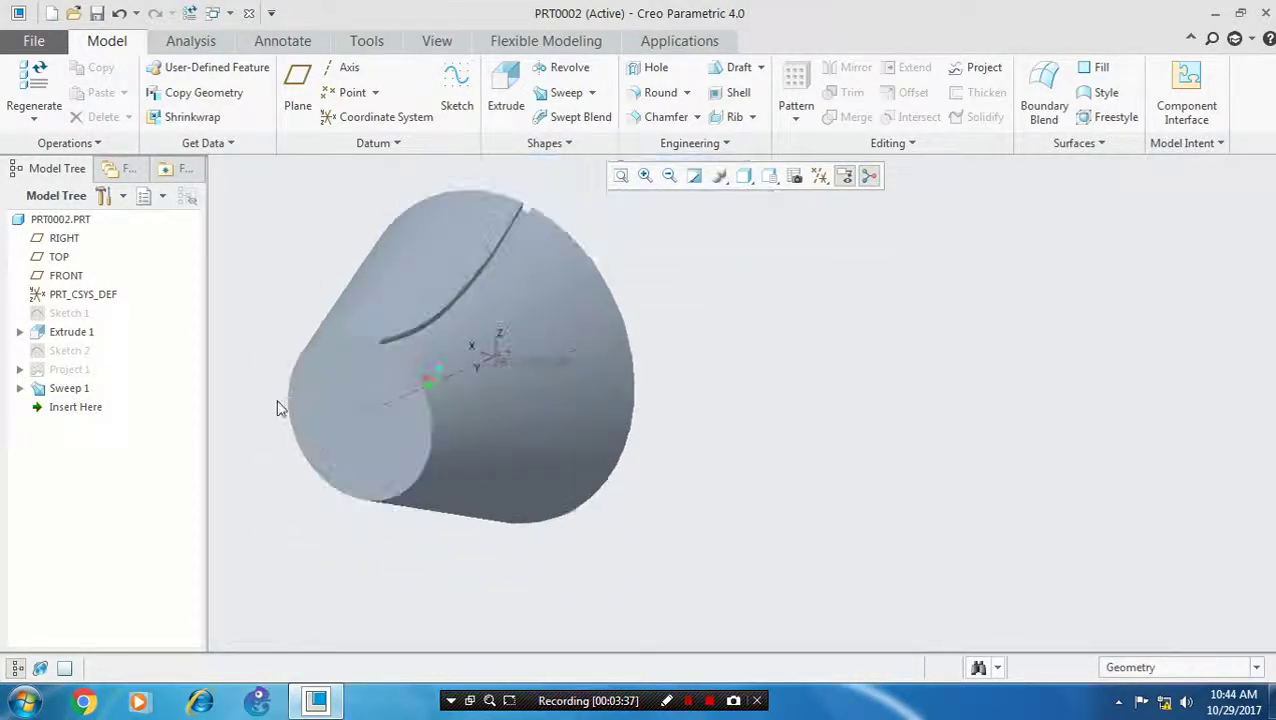
Start an Axis pattern of Sweep 1 around the cone's central axis.
click(69, 388)
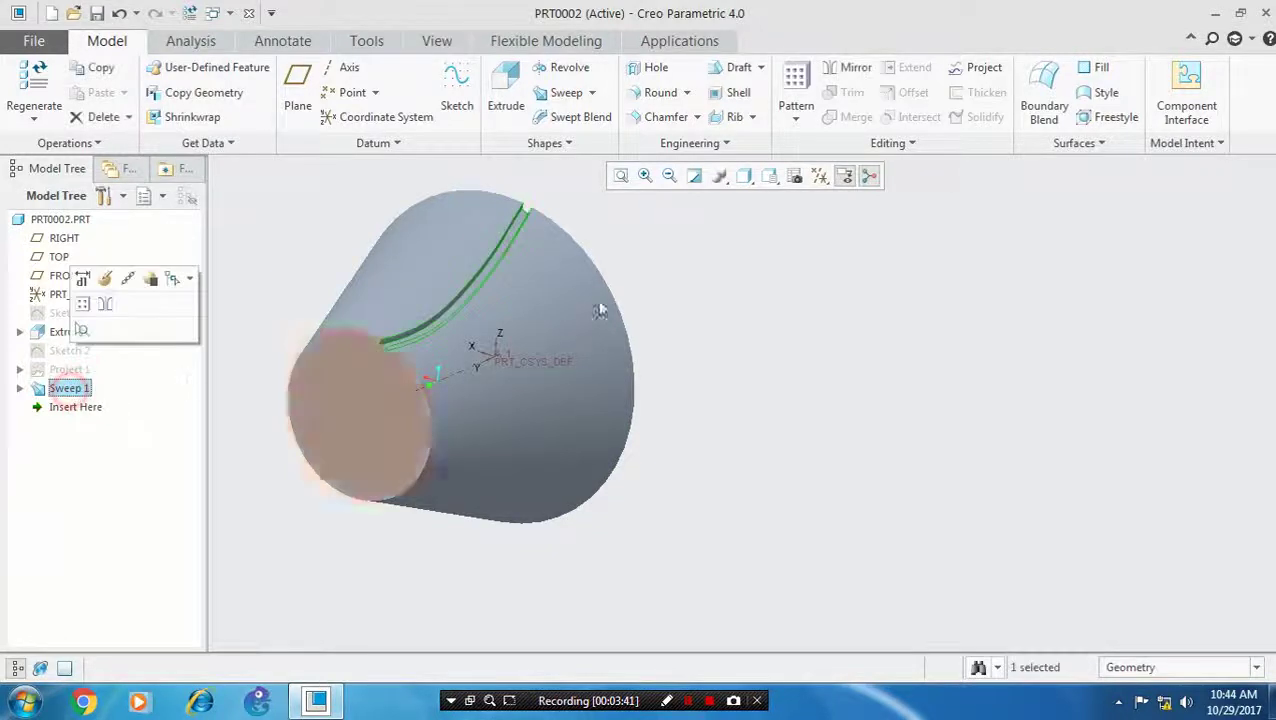
click(808, 134)
click(815, 141)
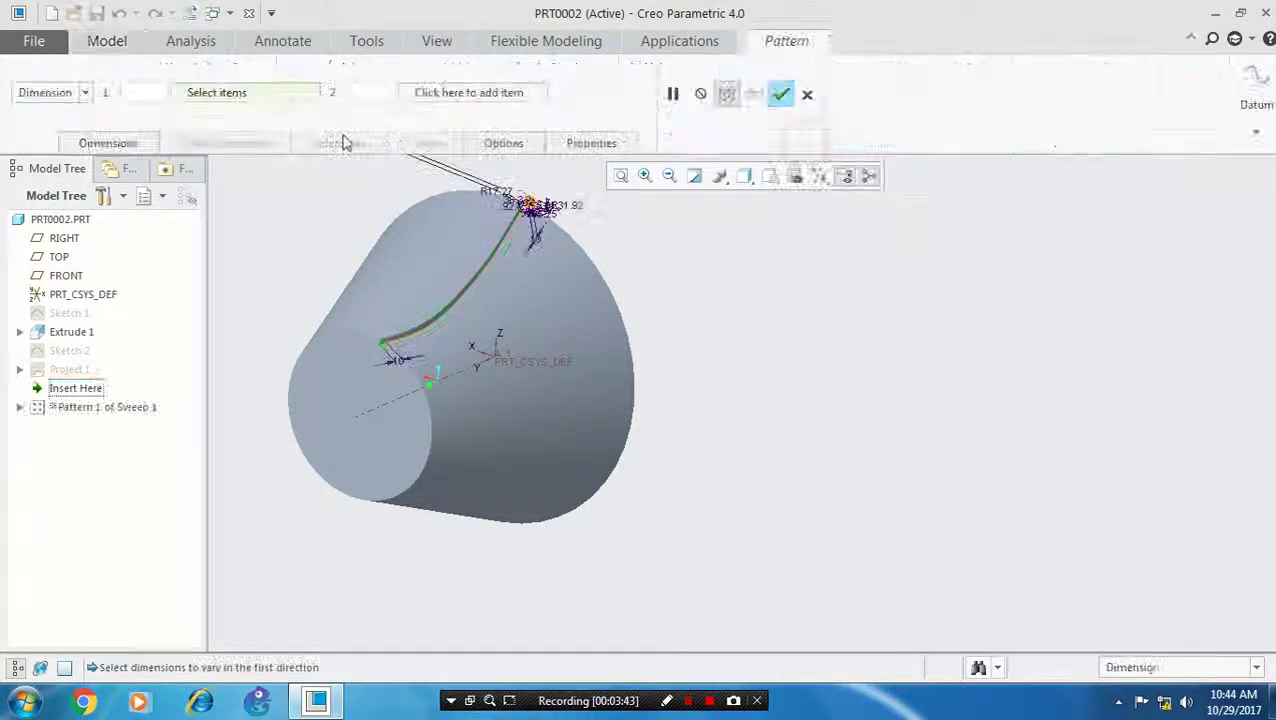
click(85, 93)
click(40, 142)
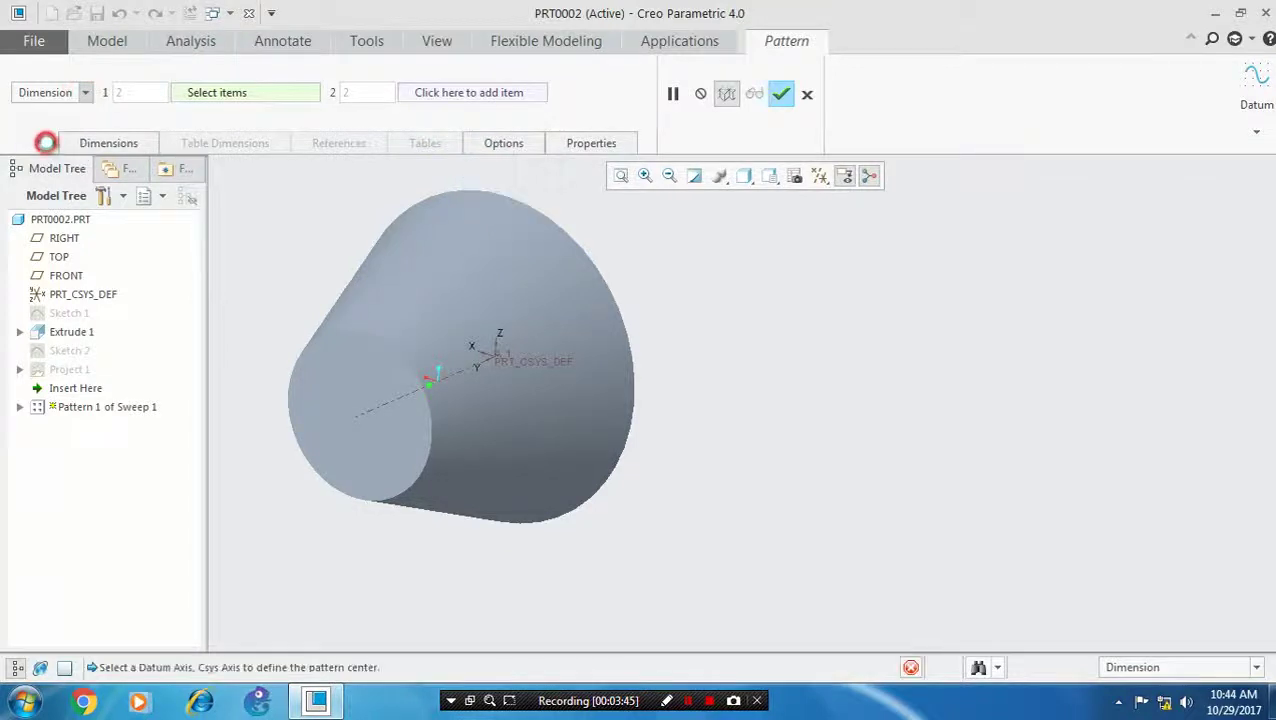
click(372, 415)
Set the pattern to 20 members spaced 360/20 (18°) apart and finish it.
double_click(323, 94)
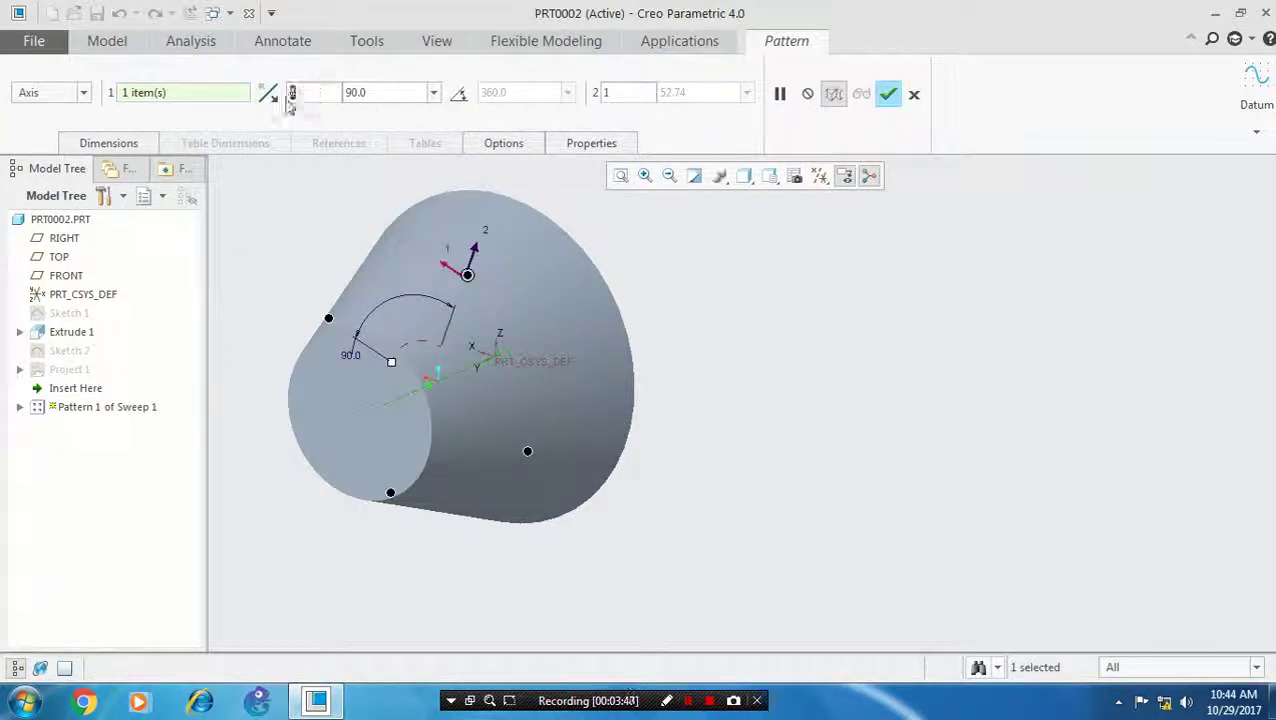
text(2)
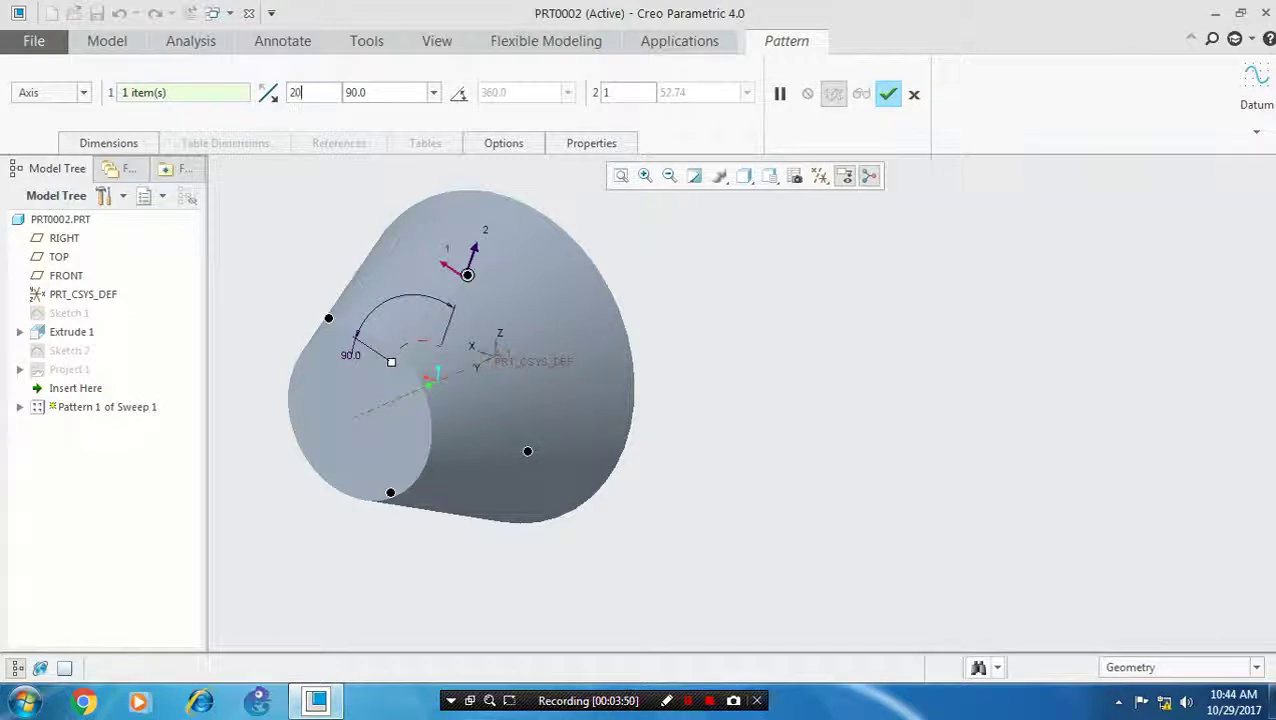
text(0)
double_click(377, 91)
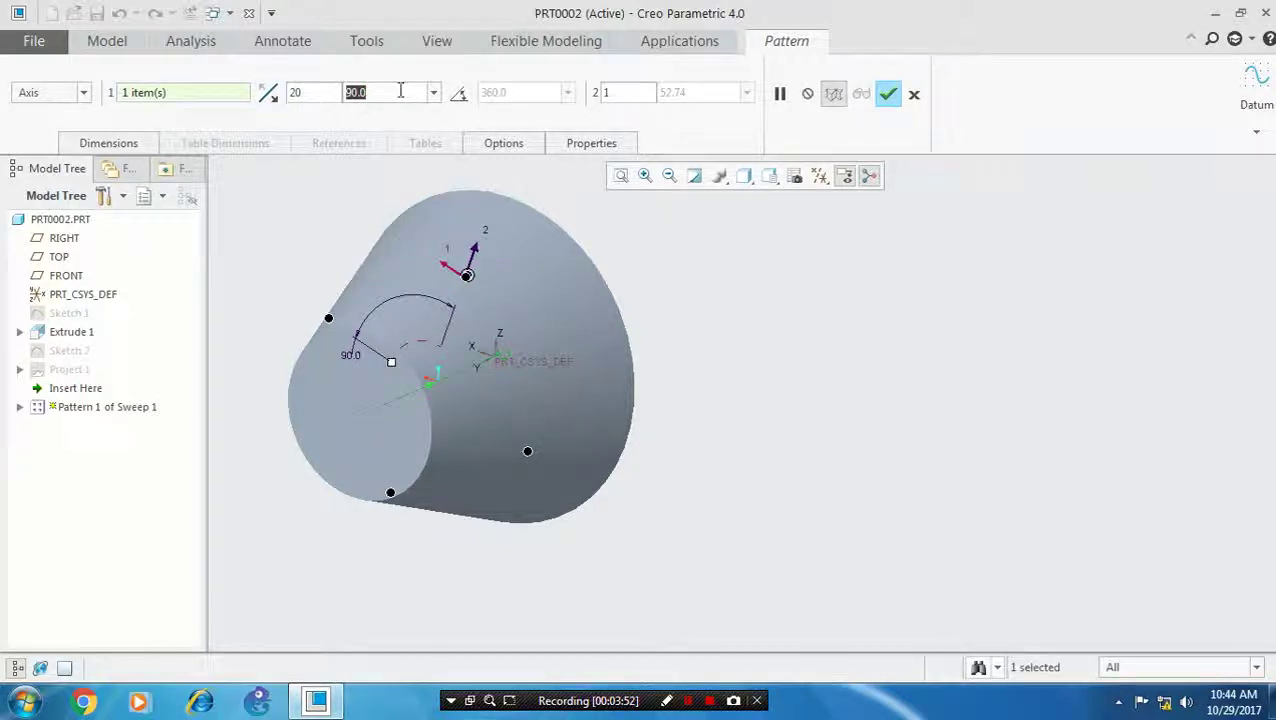
text(360/2)
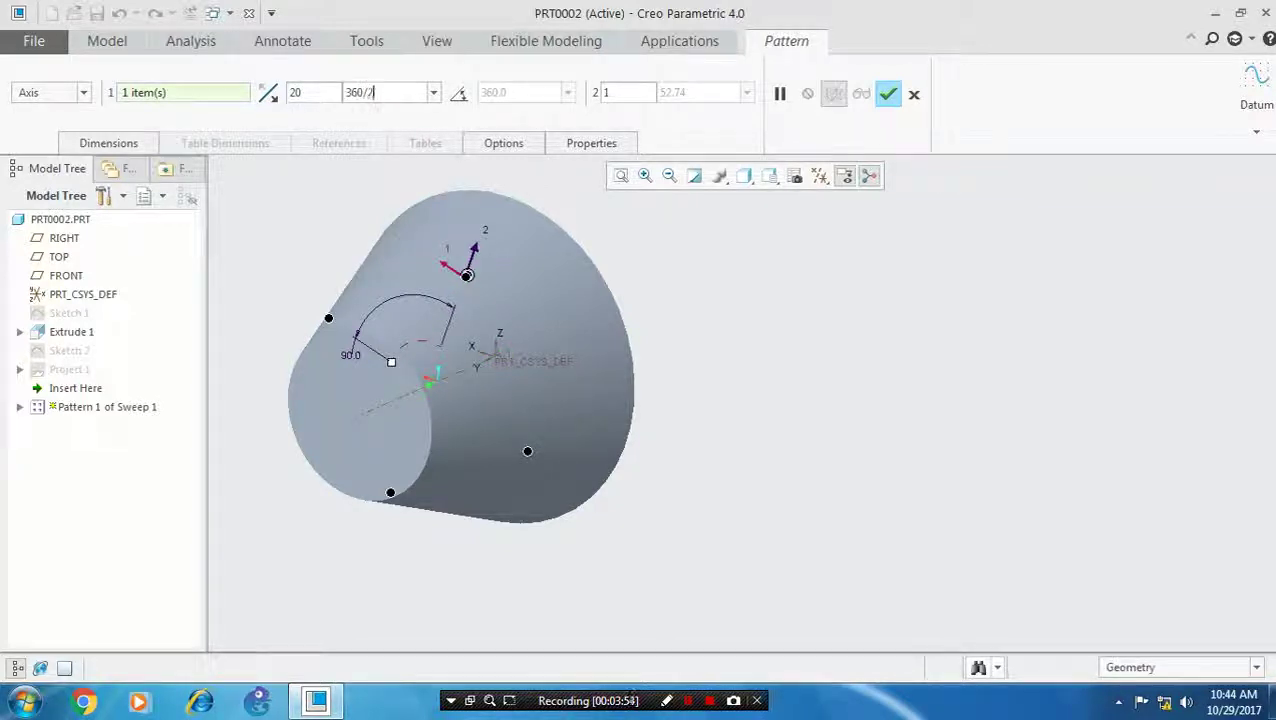
text(0)
key(Return)
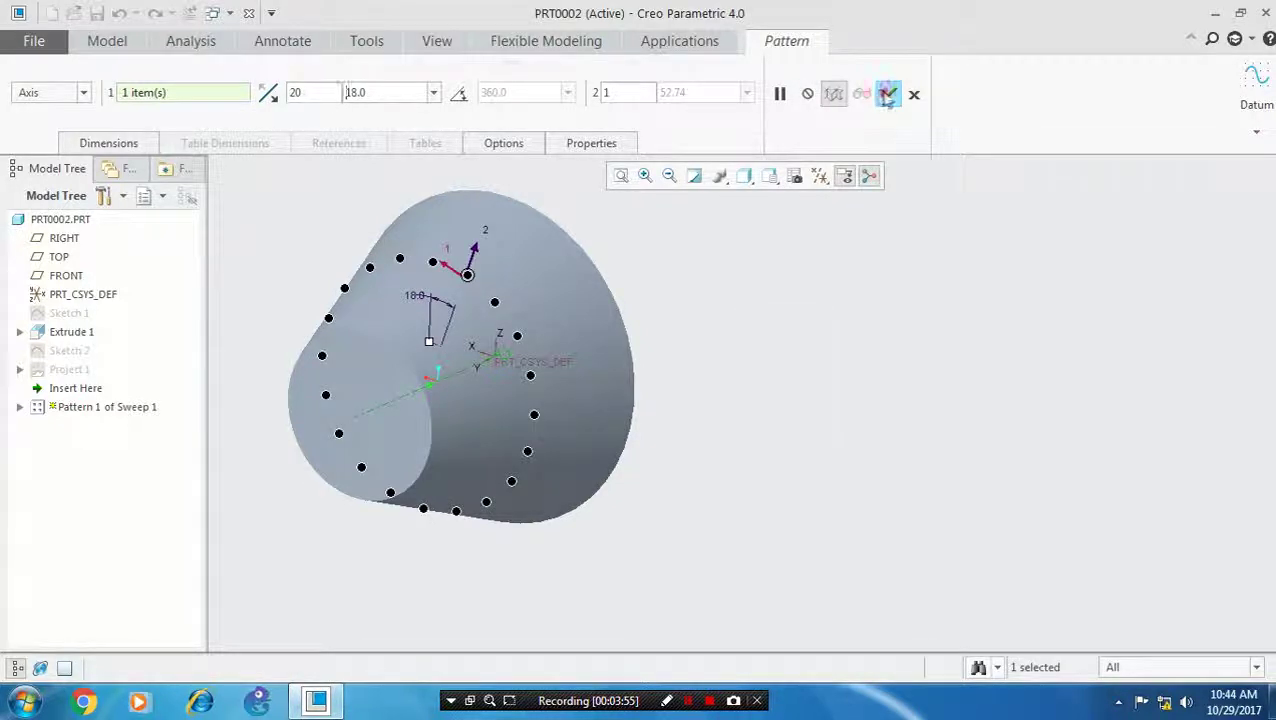
click(888, 94)
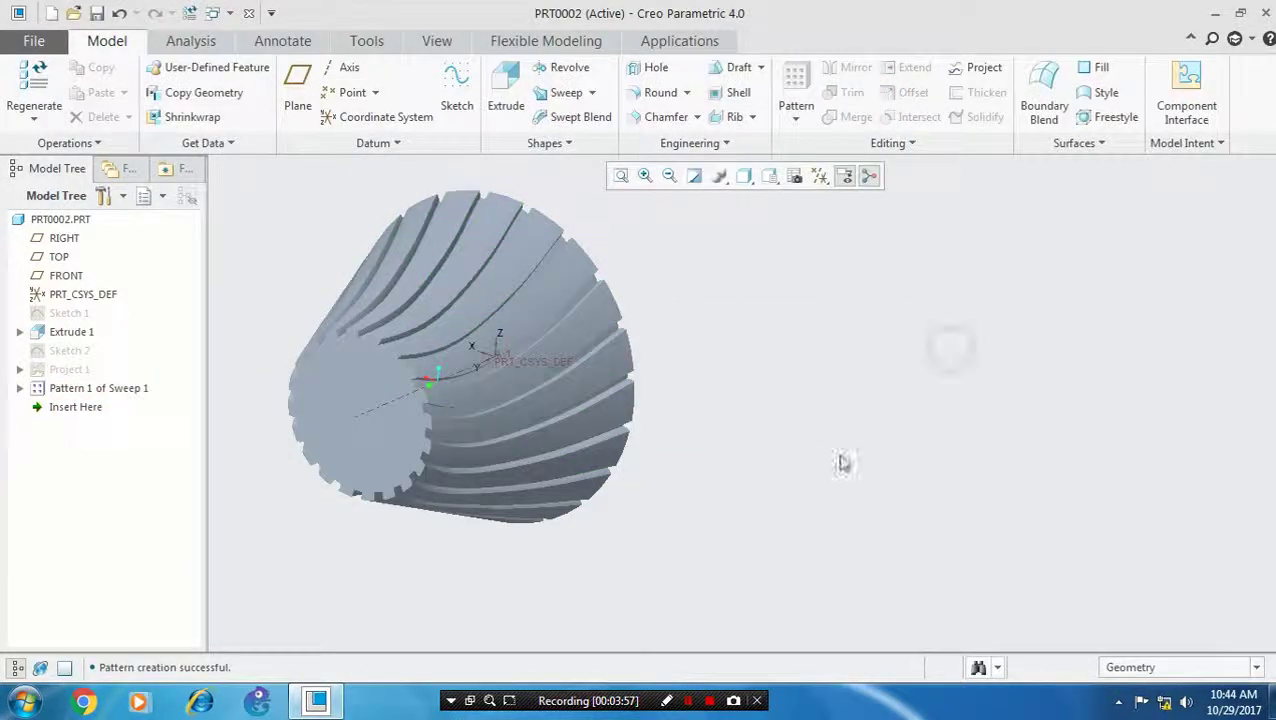
Orbit and zoom to a tilted view, then select the gear's small flat end face.
mouse_move(843, 462)
middle_down()
mouse_move(746, 382)
mouse_move(698, 288)
mouse_move(558, 558)
mouse_move(540, 500)
mouse_move(607, 373)
mouse_move(667, 452)
mouse_move(627, 396)
mouse_move(721, 397)
mouse_move(738, 458)
mouse_move(336, 606)
mouse_move(344, 503)
mouse_move(402, 572)
mouse_move(578, 495)
mouse_move(231, 410)
mouse_move(455, 421)
mouse_move(353, 462)
mouse_move(393, 419)
mouse_move(612, 384)
mouse_move(360, 460)
mouse_move(293, 421)
mouse_move(305, 464)
mouse_move(243, 487)
middle_up()
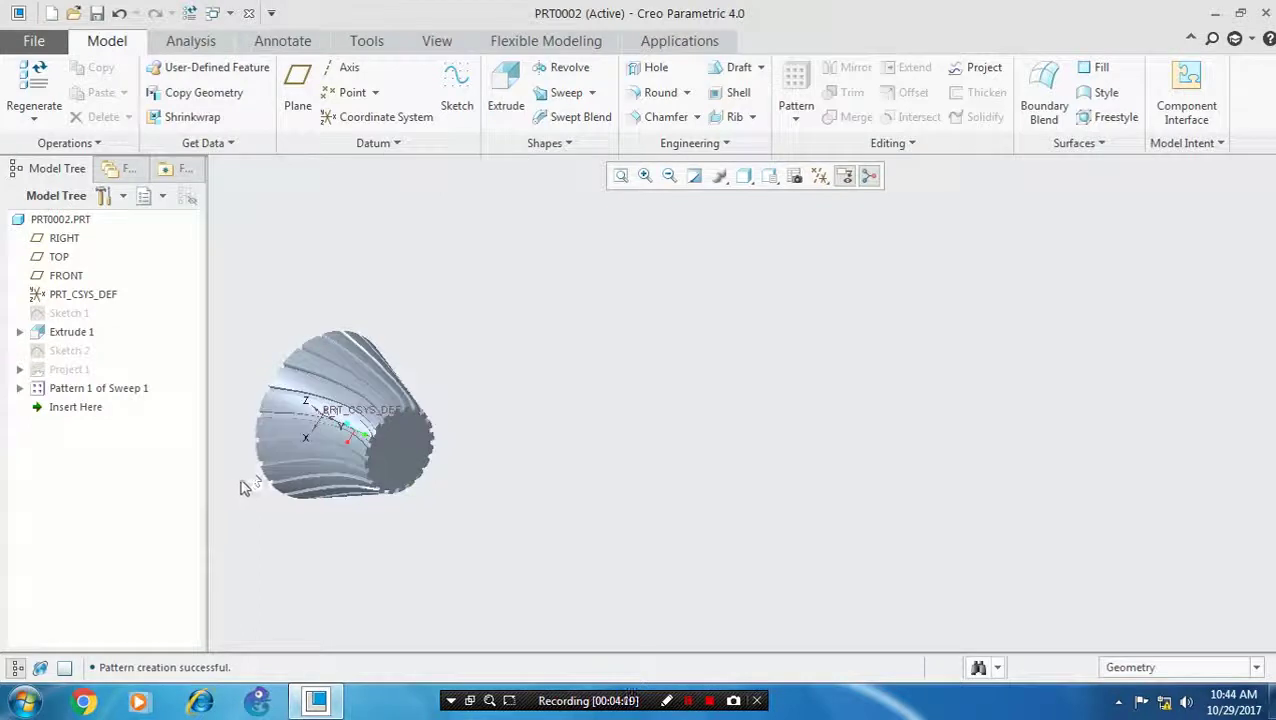
scroll(231, 488, down, 3)
mouse_move(205, 326)
middle_down()
mouse_move(265, 293)
mouse_move(204, 296)
middle_up()
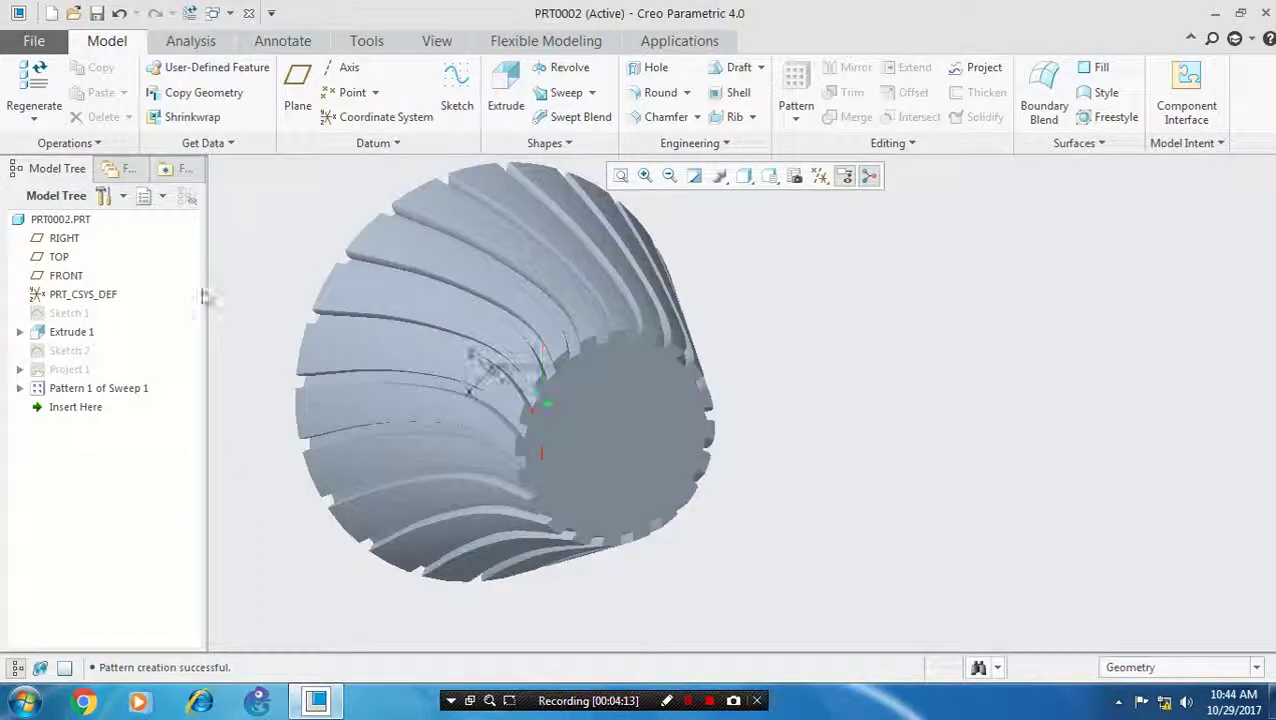
click(598, 421)
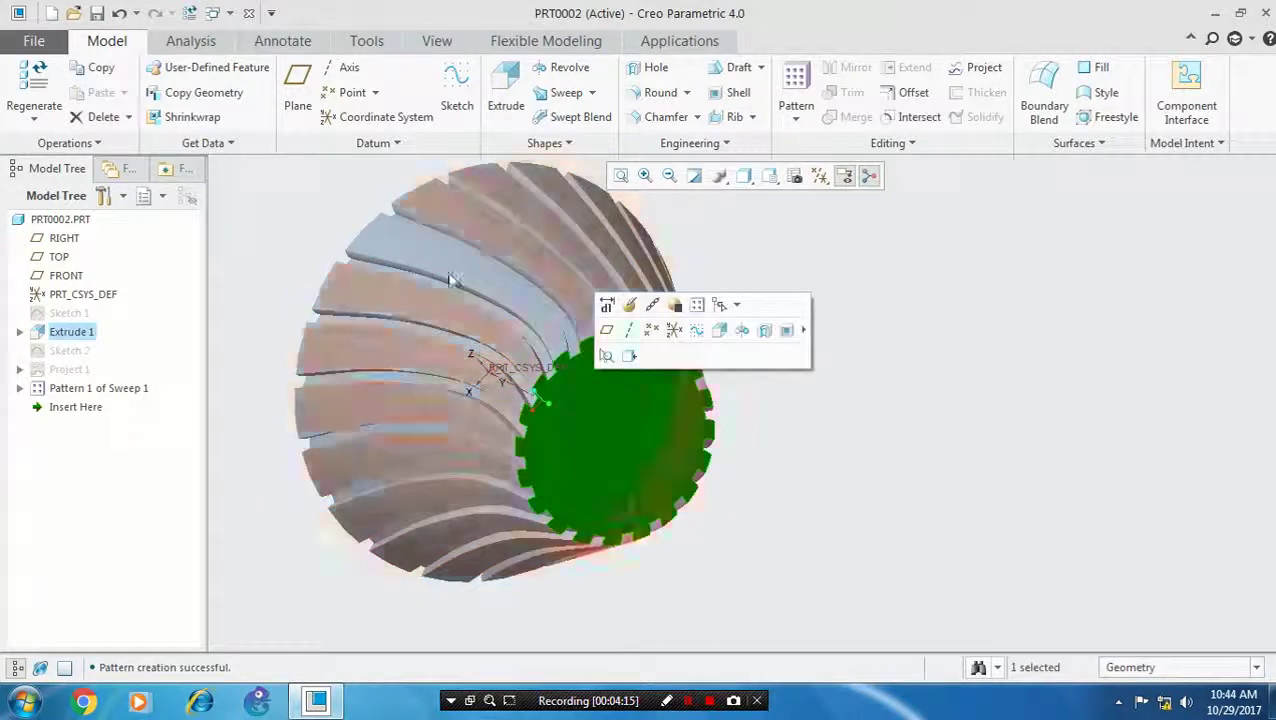
Sketch a centred circle on the small end face.
click(456, 92)
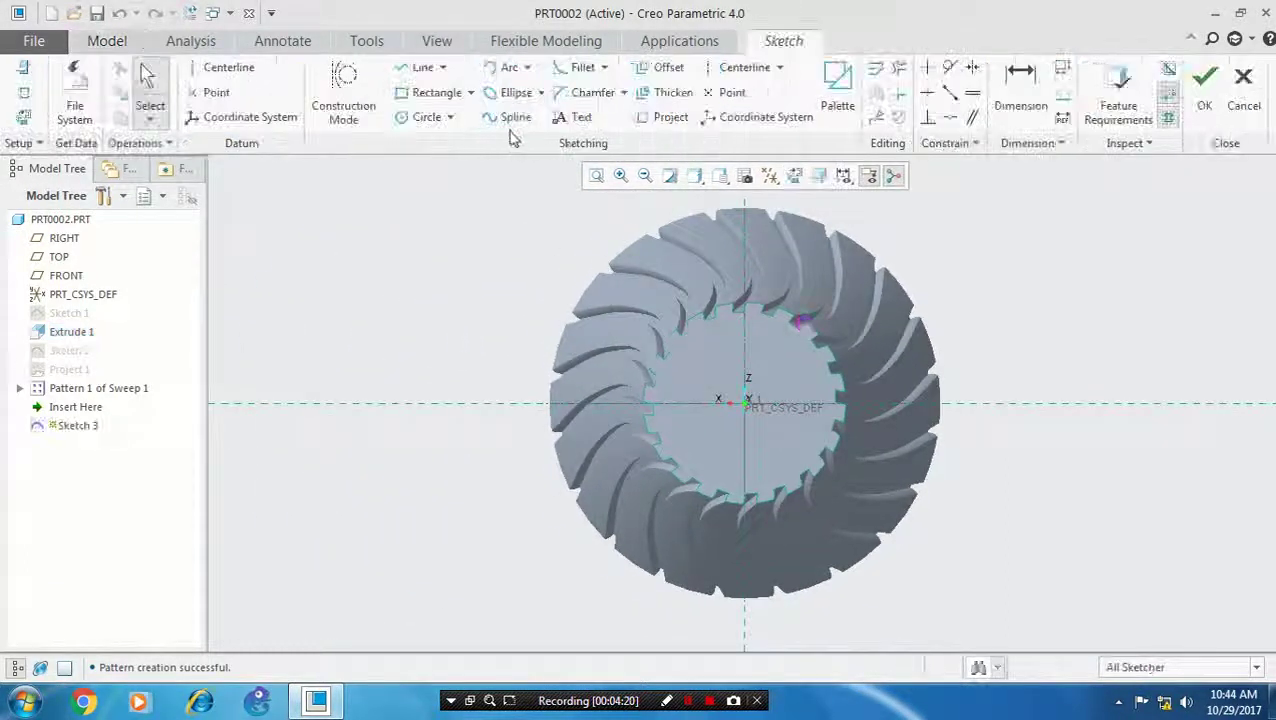
click(406, 120)
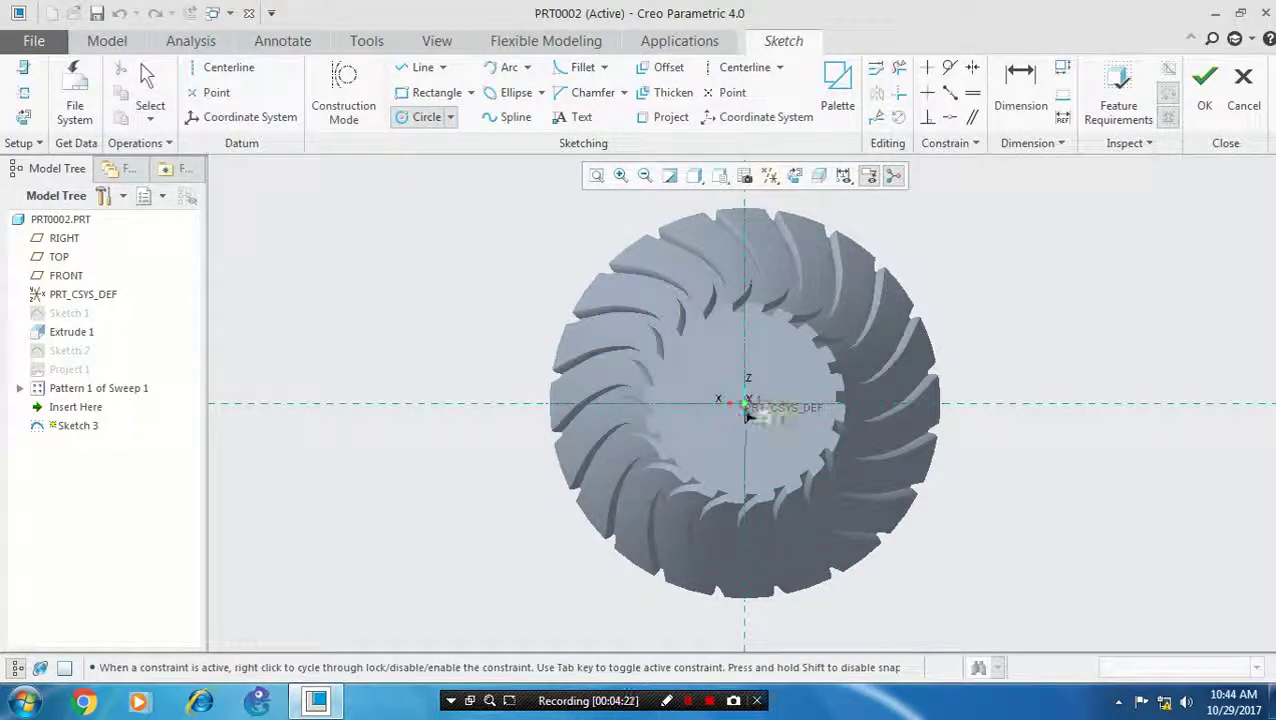
middle_click(763, 453)
click(1192, 112)
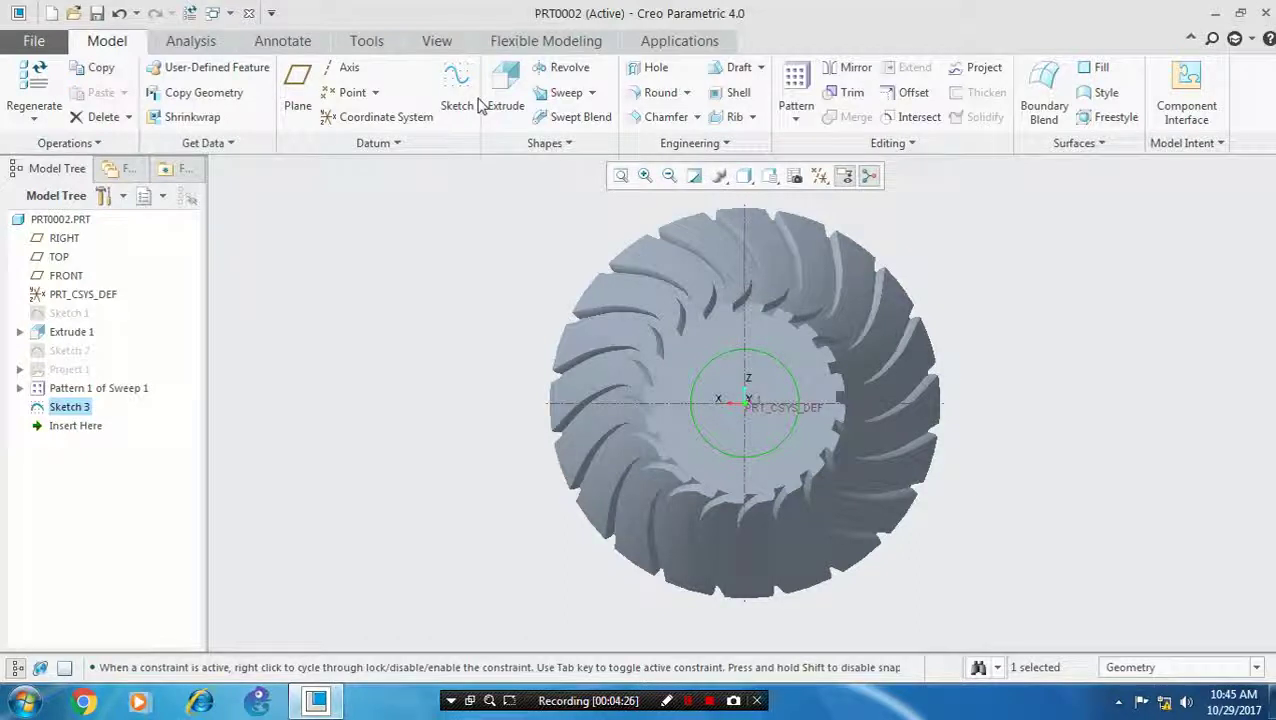
Extrude the circle as a cut through the entire part to form the central bore.
click(500, 100)
mouse_move(572, 273)
middle_down()
mouse_move(456, 305)
mouse_move(444, 486)
middle_up()
drag(440, 494, 1011, 321)
click(581, 94)
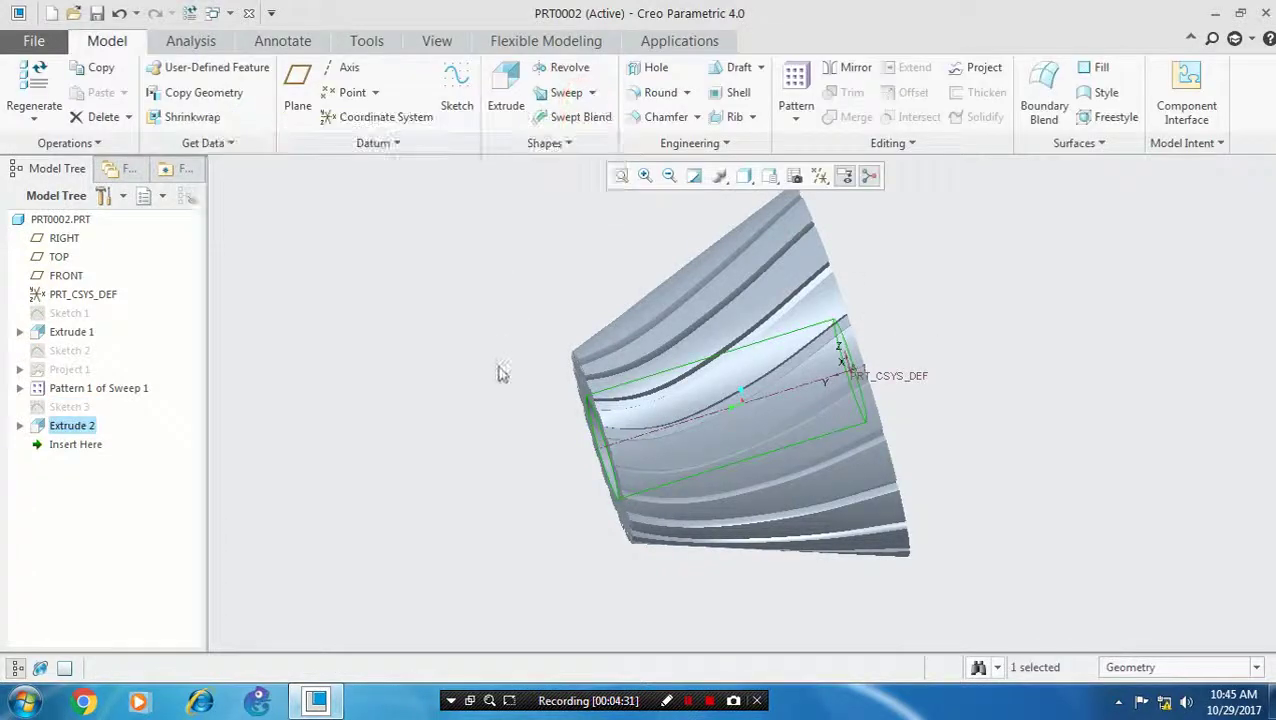
middle_drag(498, 370, 566, 355)
click(886, 276)
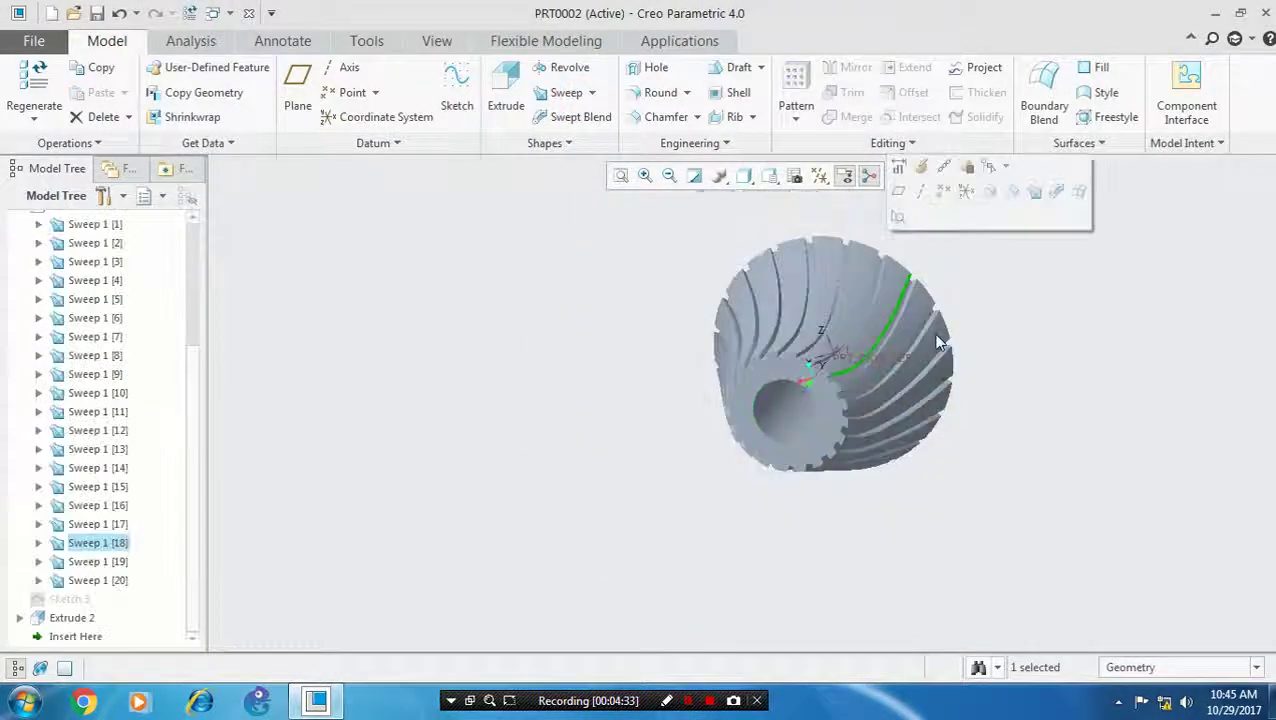
click(1068, 330)
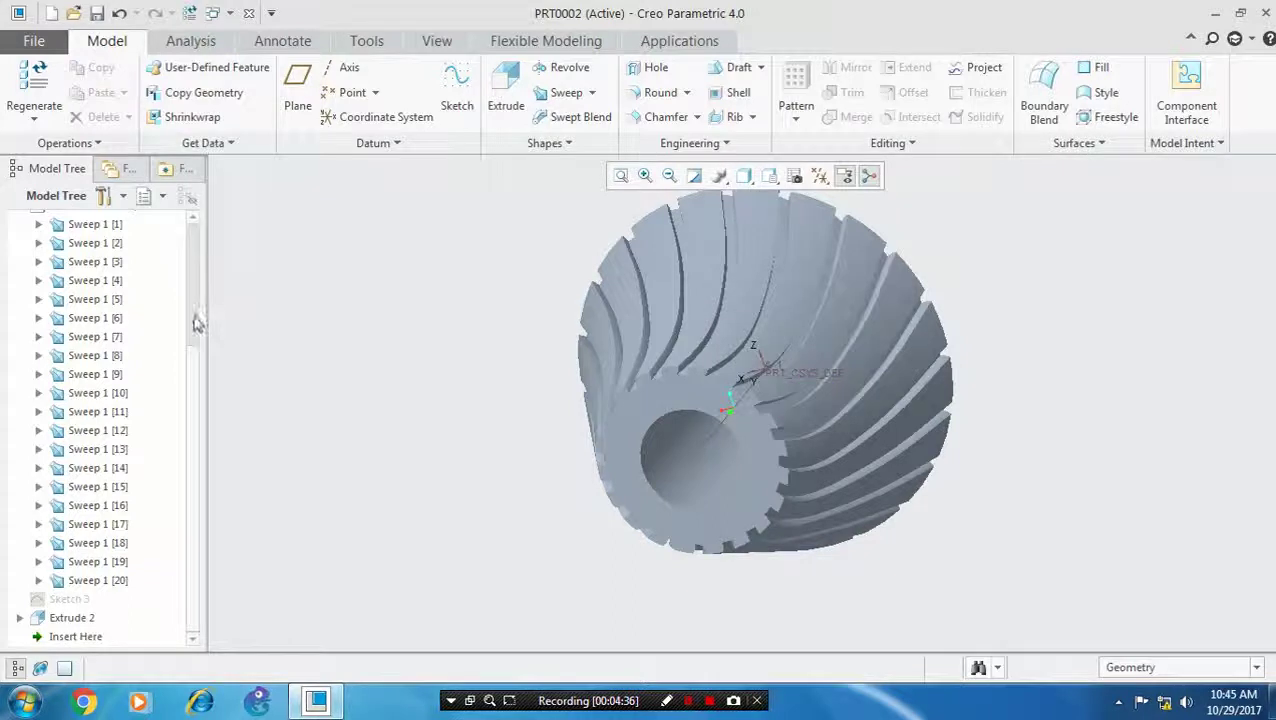
scroll(194, 319, up, 3)
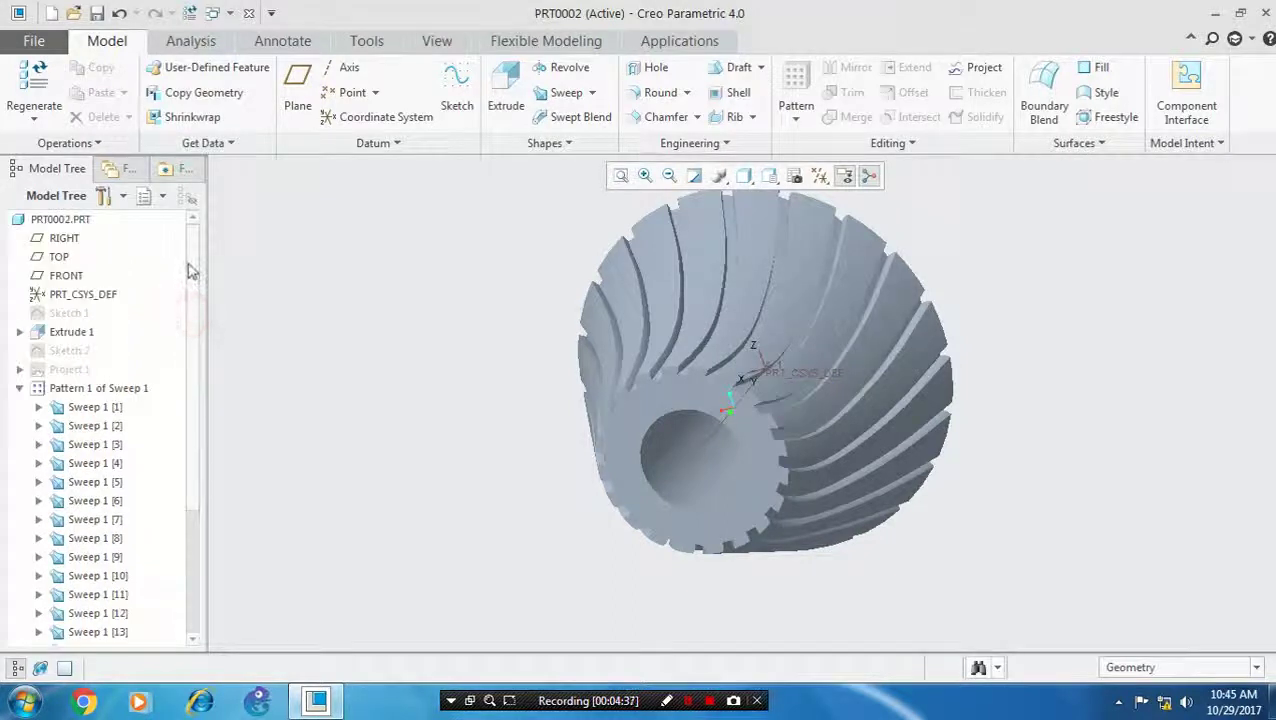
Box-select the whole gear and apply the red appearance from the Appearances gallery.
click(440, 45)
drag(958, 236, 455, 588)
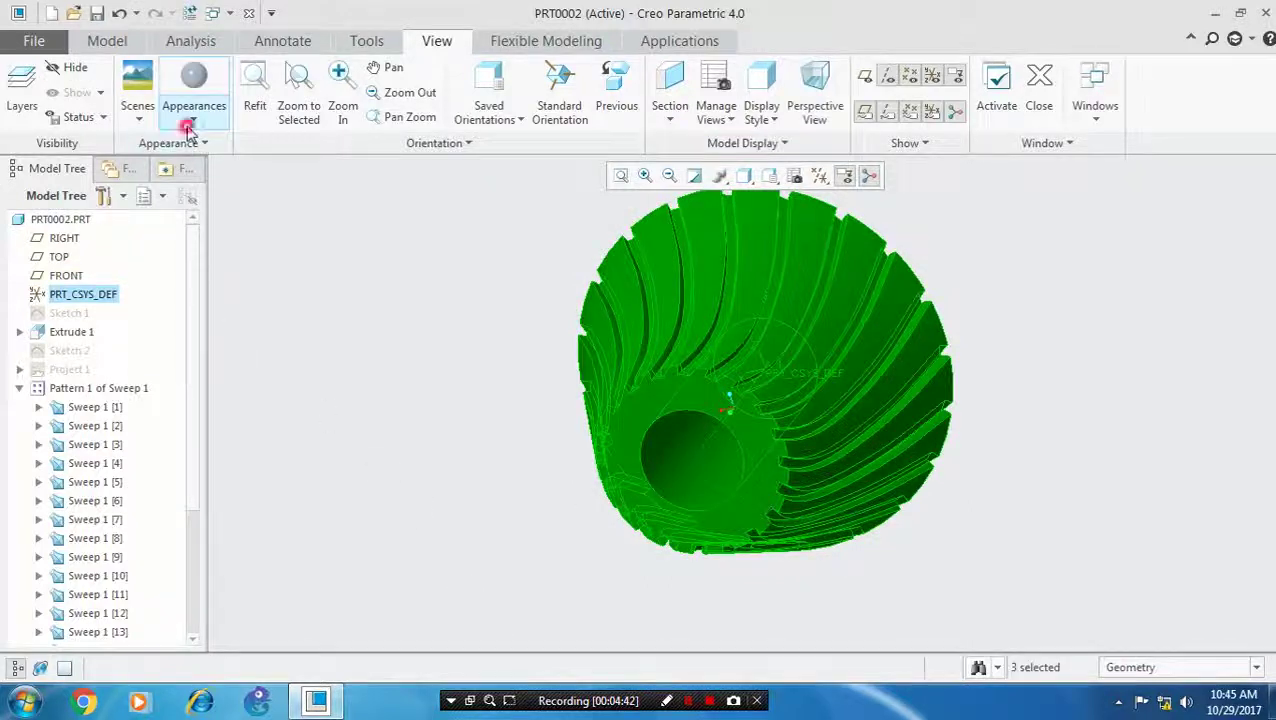
click(190, 112)
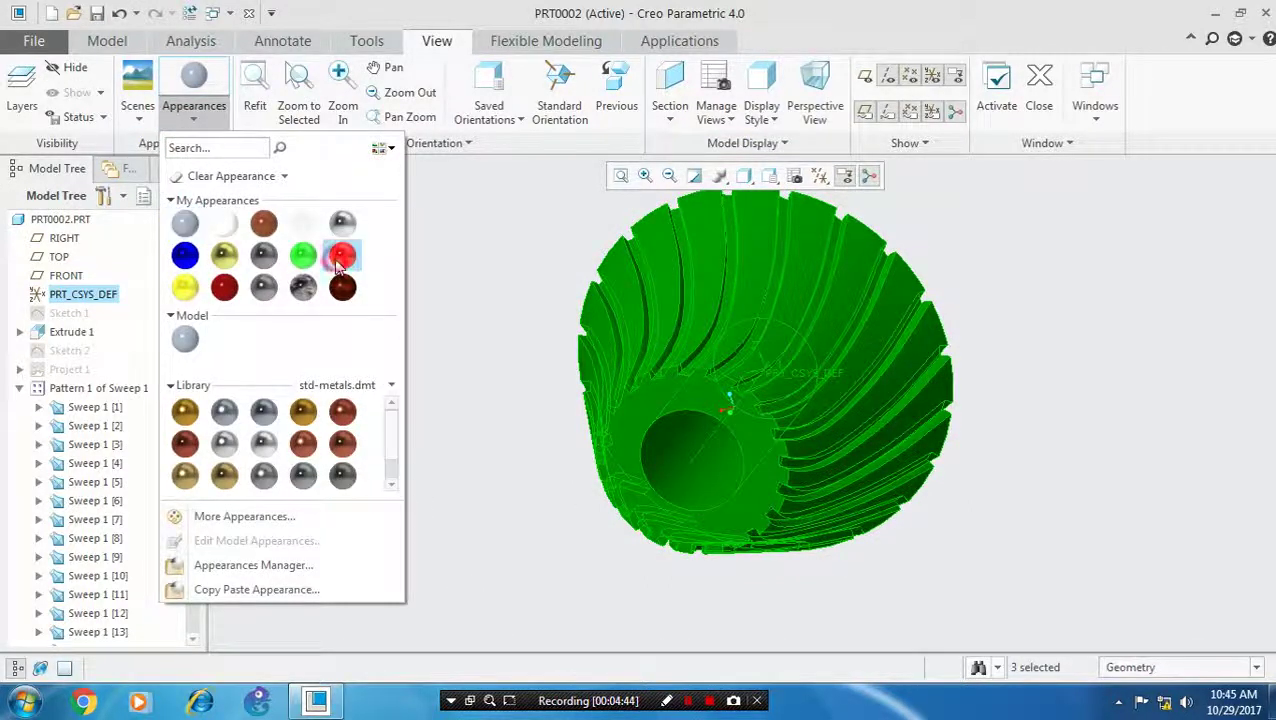
click(341, 255)
middle_drag(520, 369, 493, 381)
middle_drag(537, 327, 1046, 348)
scroll(1046, 348, up, 2)
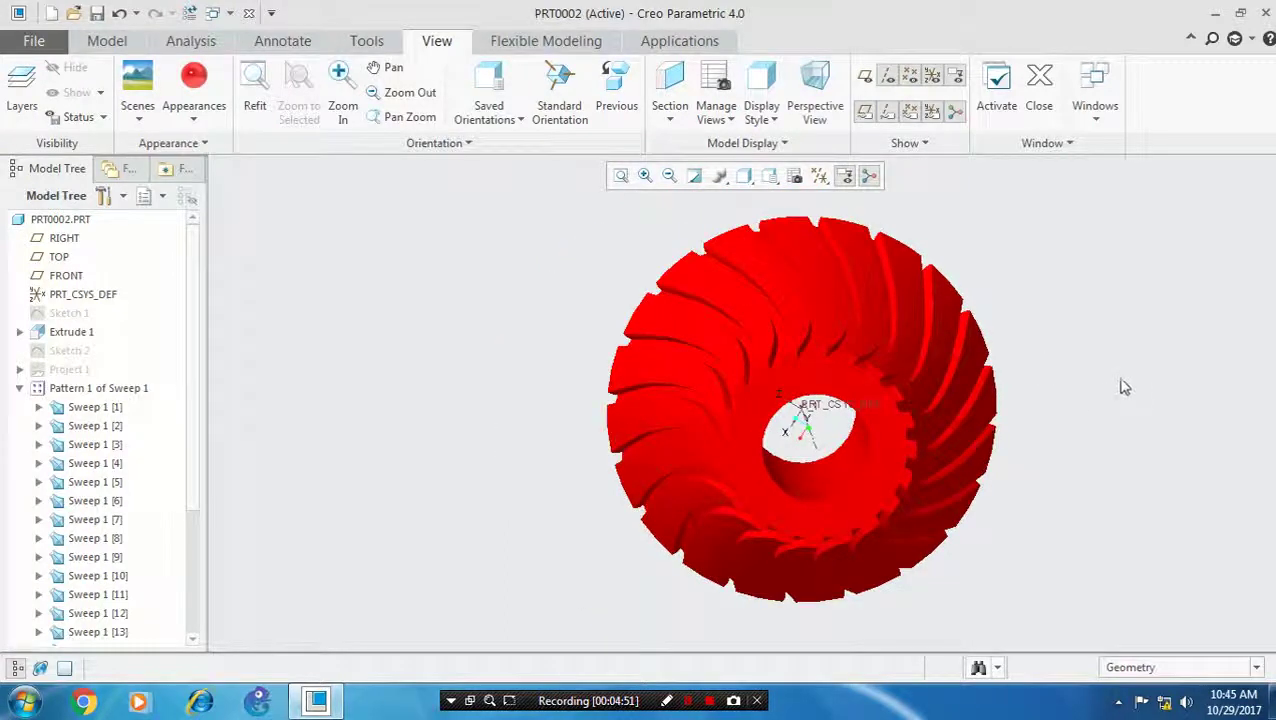
scroll(1168, 414, down, 2)
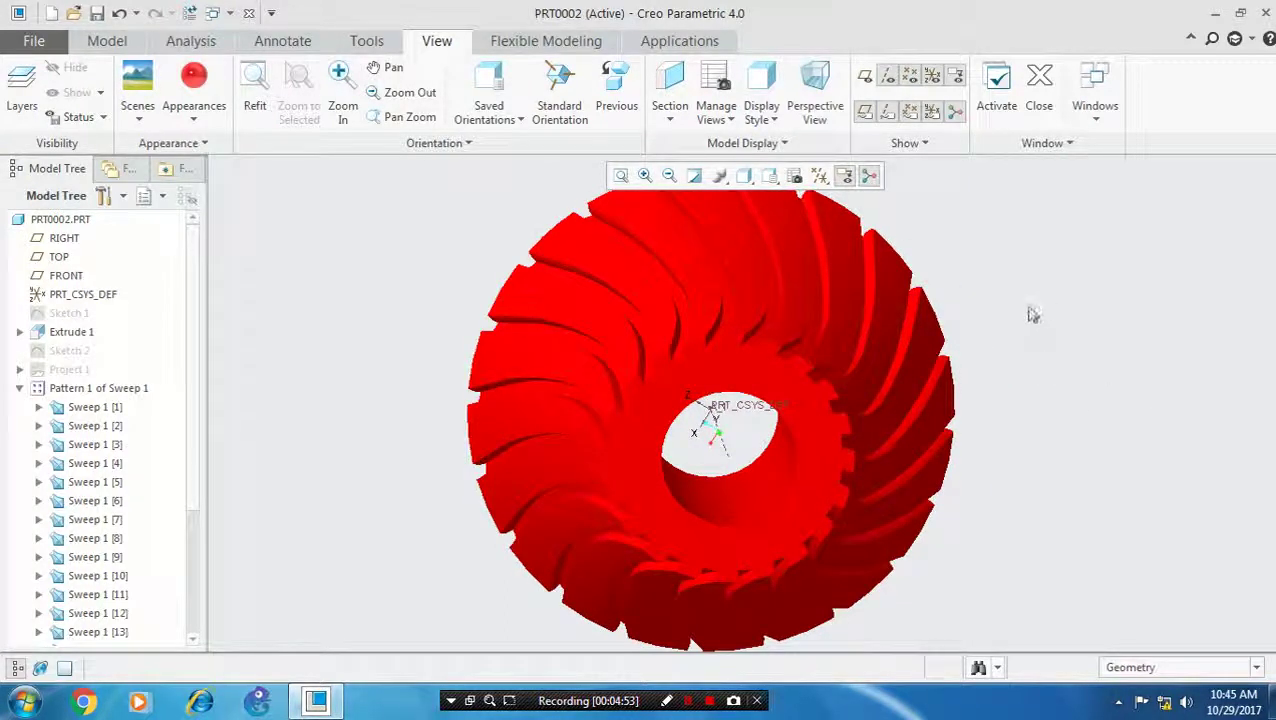